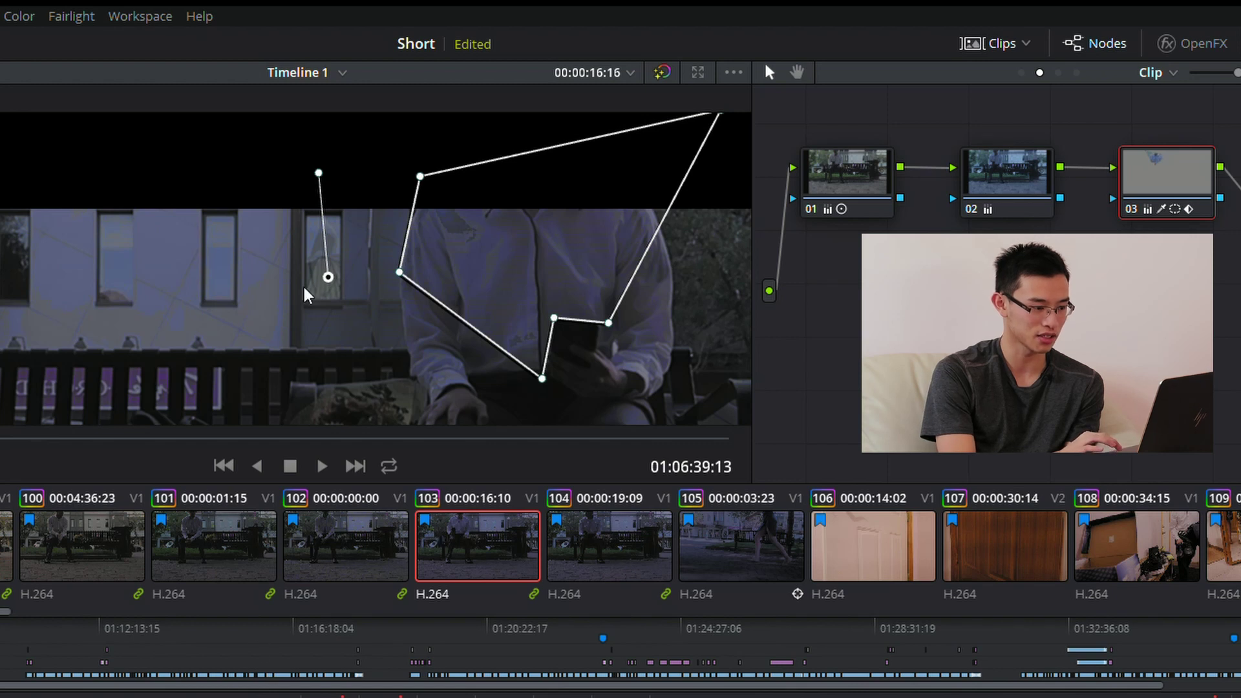
Step: Preview the area isolated by node 03 on clip 103's shirt and compare clips 102 and 103 with their ungraded images
{"action": "key", "text": "shift+h"}
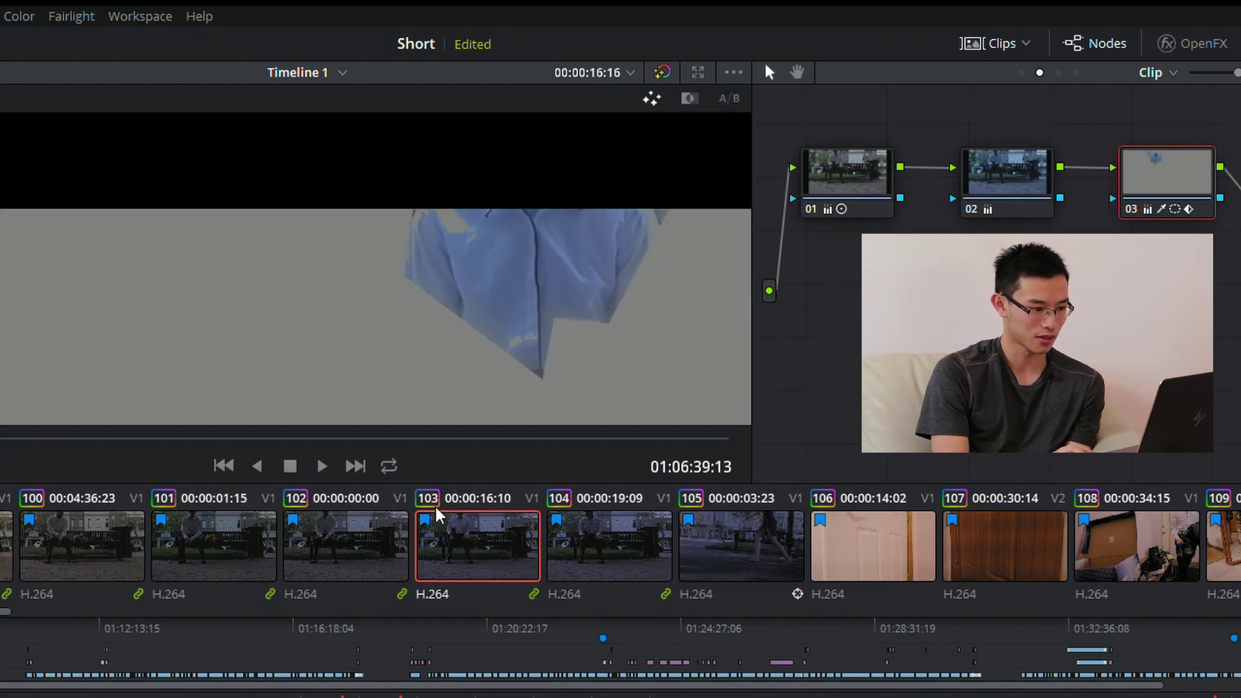
{"action": "key", "text": "shift+h"}
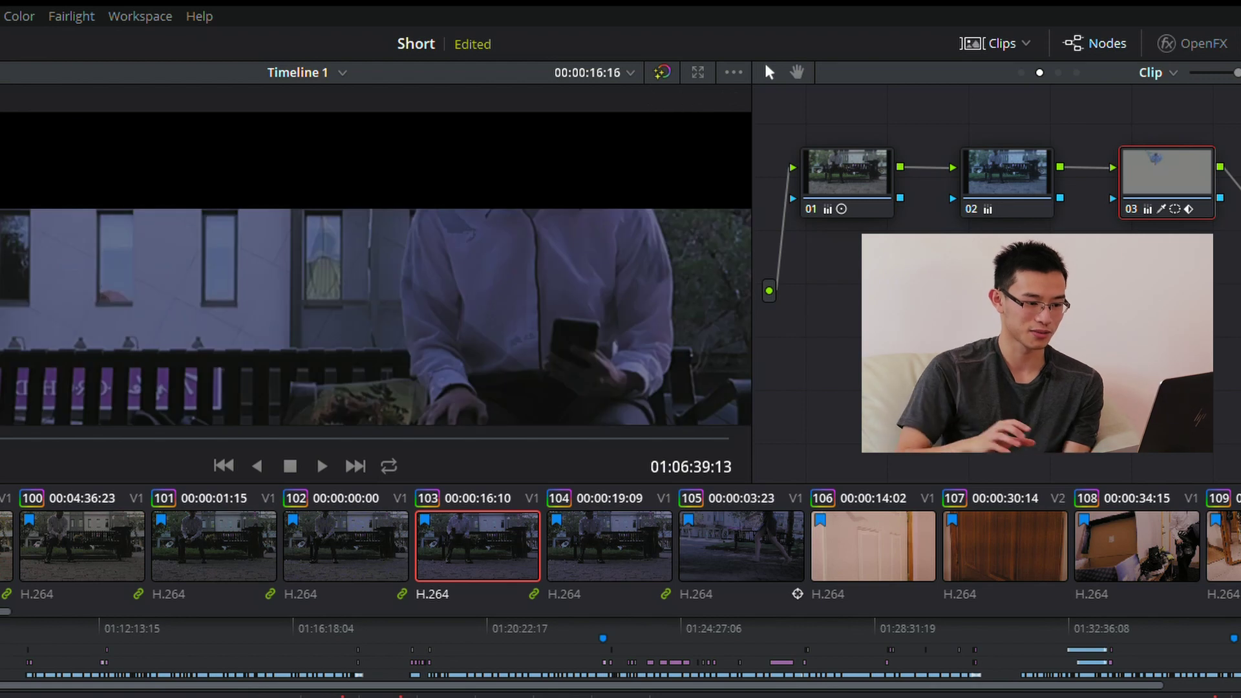
{"action": "left_click", "coordinate": [405, 546]}
{"action": "key", "text": "shift+d"}
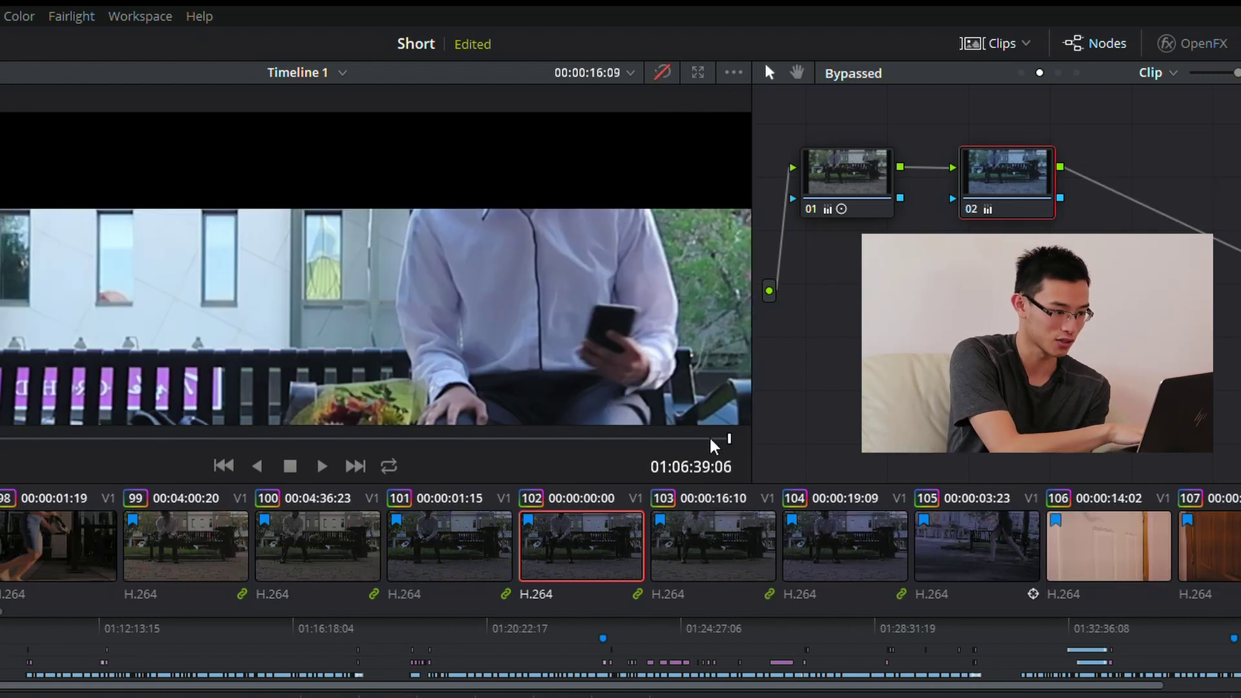
{"action": "key", "text": "Down"}
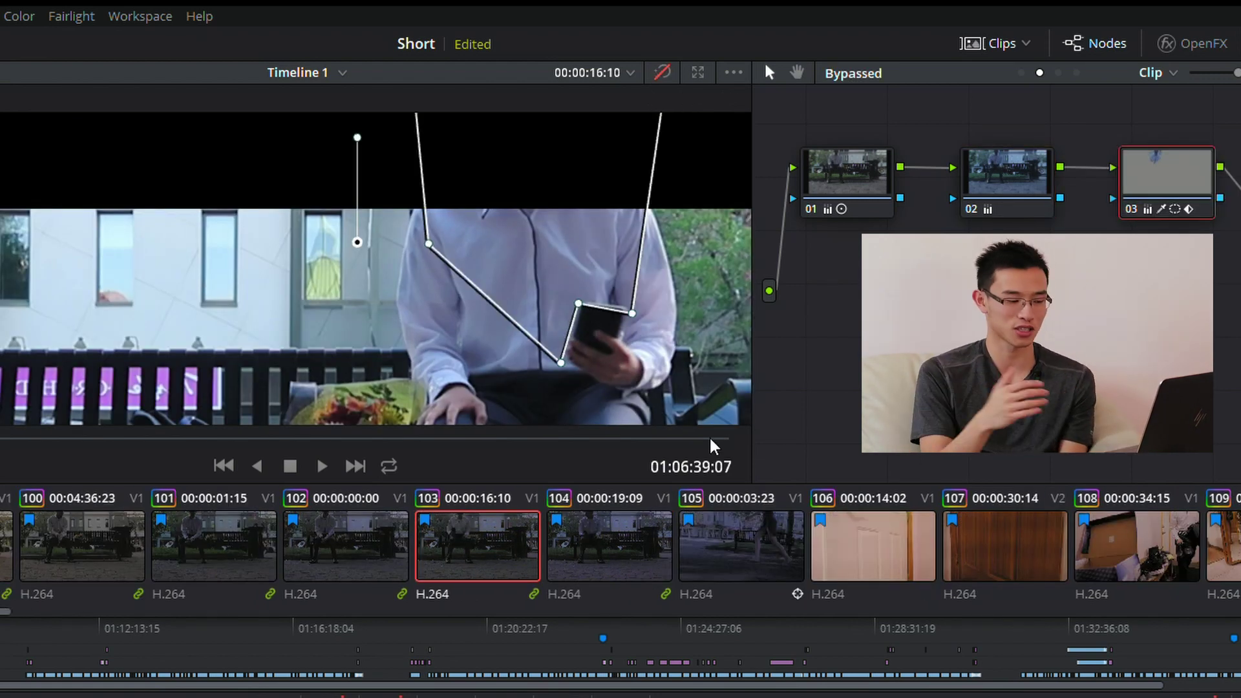
{"action": "key", "text": "shift+d"}
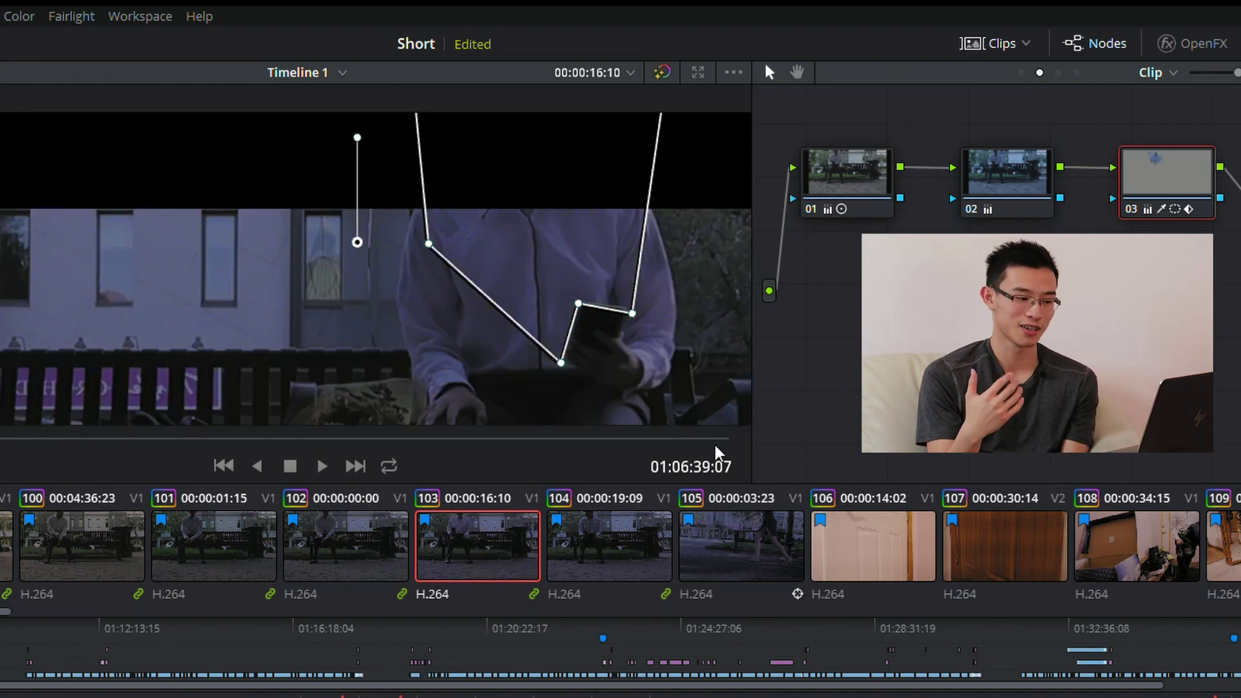
Step: Play and scrub through clip 103 to review the animated shirt window and the graded shot
{"action": "key", "text": "space"}
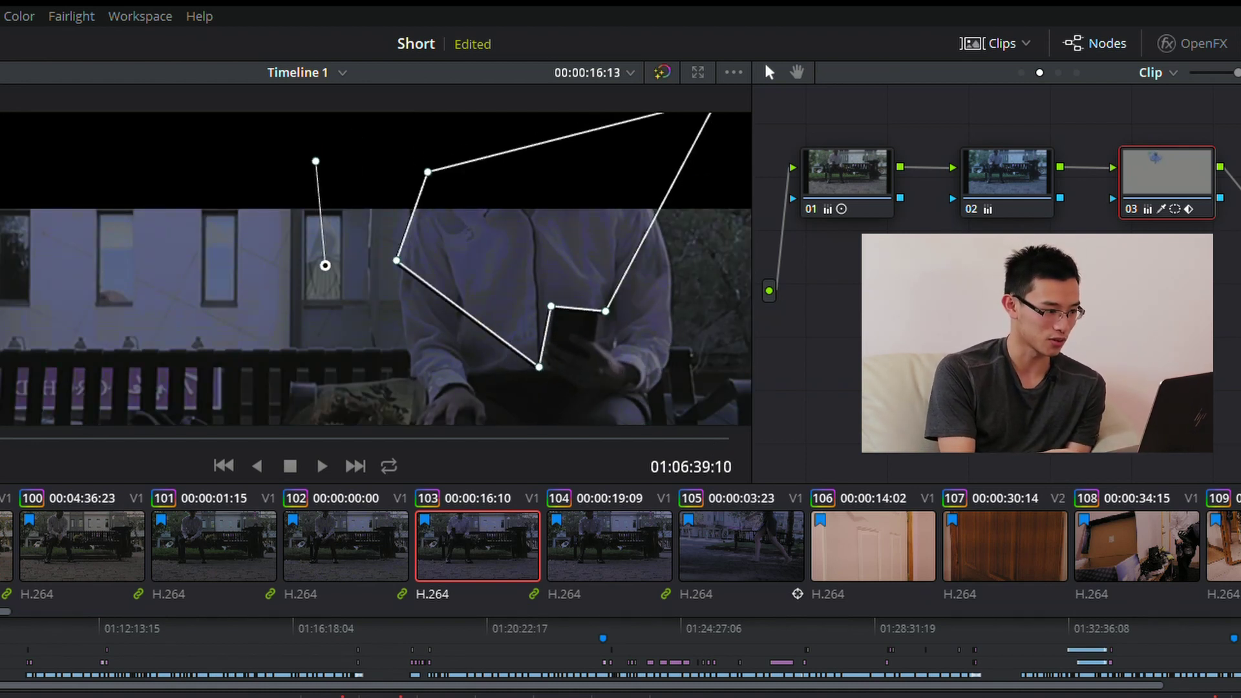
{"action": "key", "text": "ctrl+alt+w"}
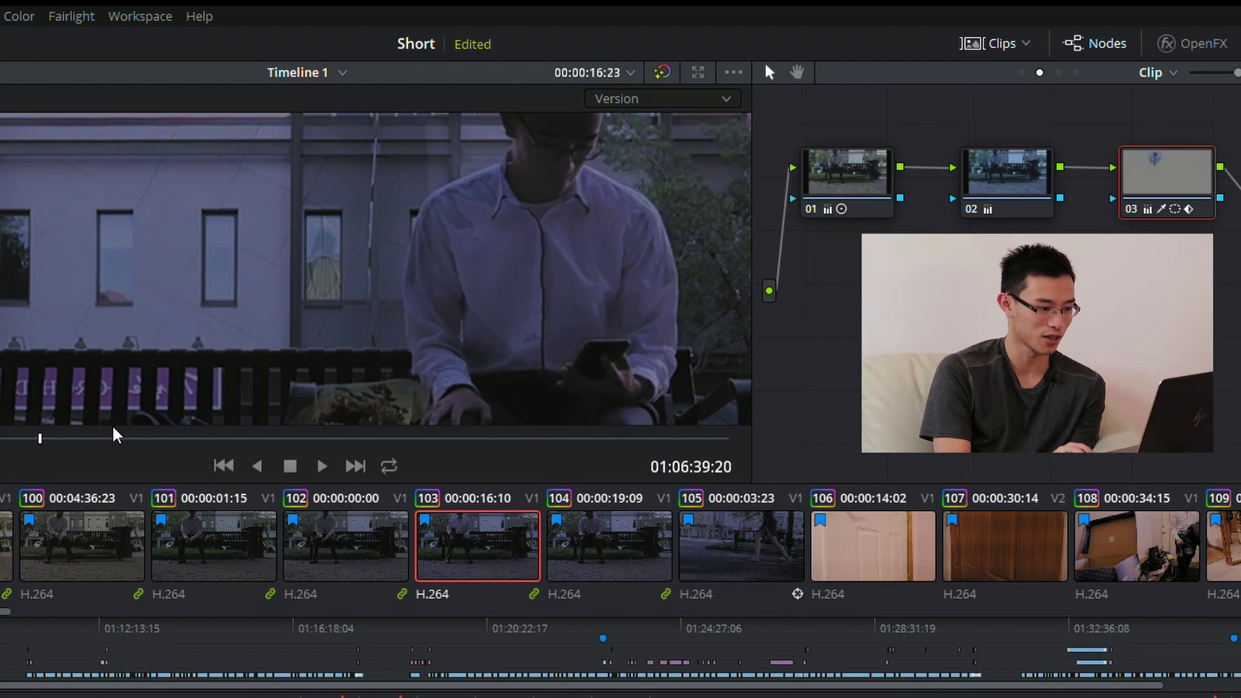
{"action": "left_click_drag", "start_coordinate": [122, 438], "coordinate": [160, 439]}
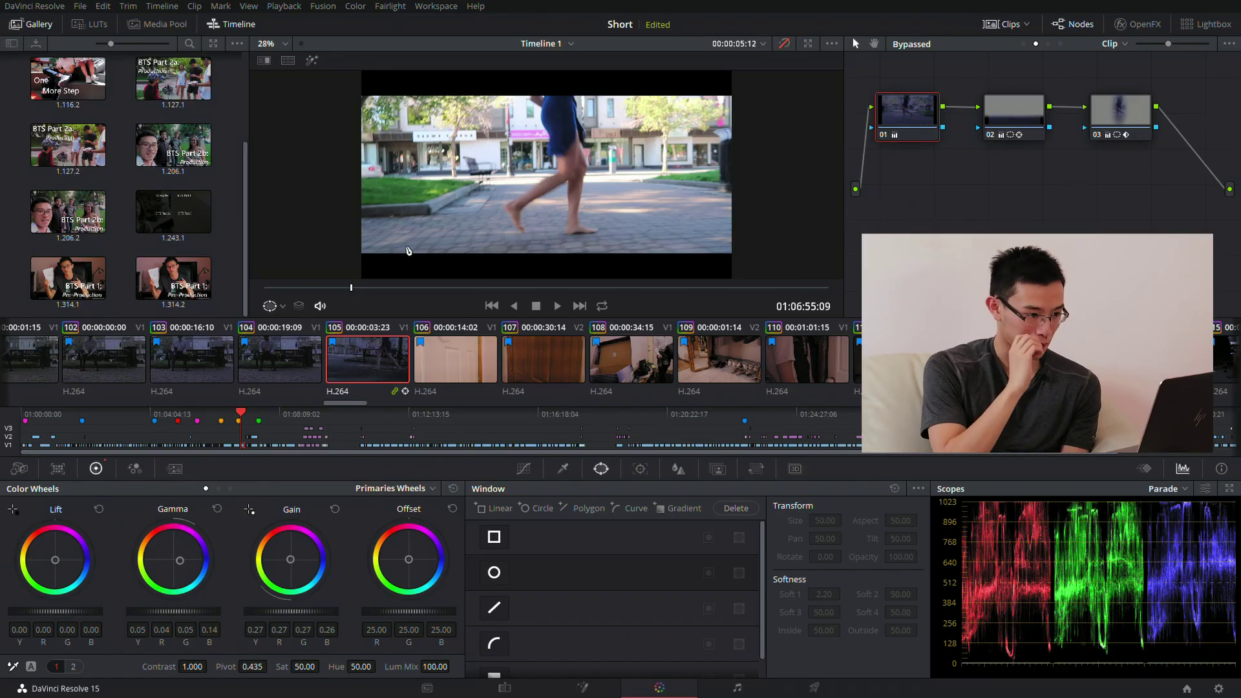
Step: Restore the grade on clip 105 and scrub through the walking shot to review its darkened look
{"action": "key", "text": "shift+d"}
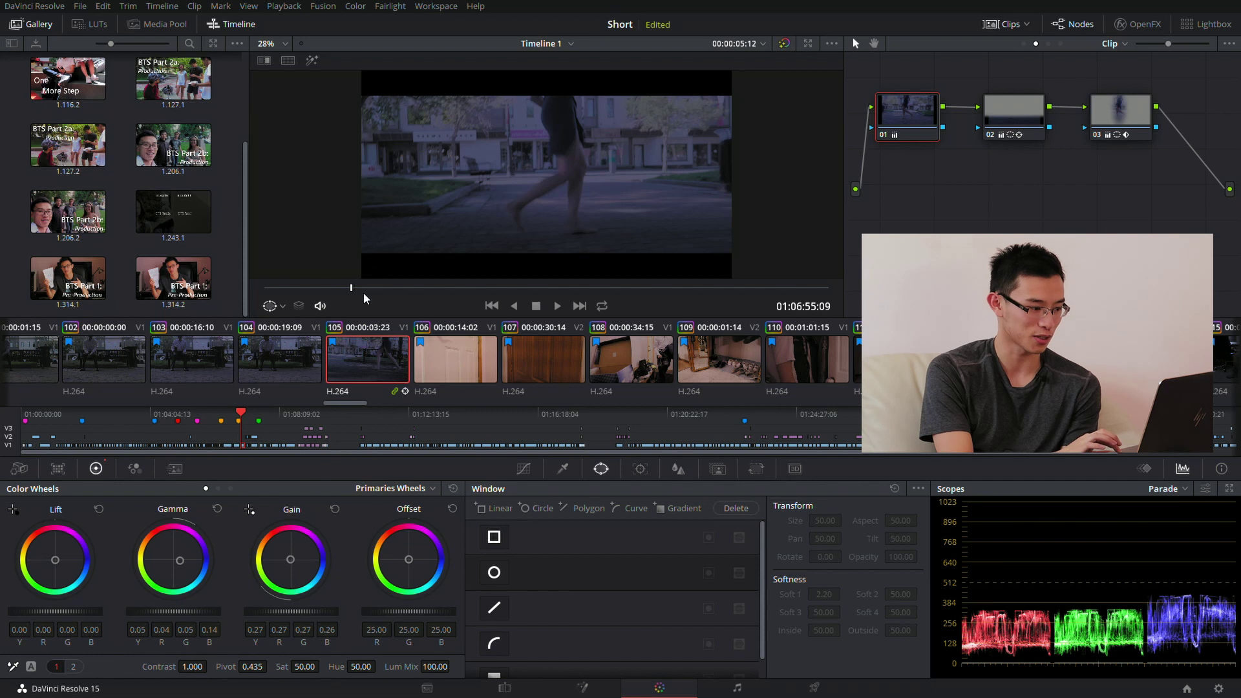
{"action": "left_click_drag", "start_coordinate": [363, 298], "coordinate": [475, 292]}
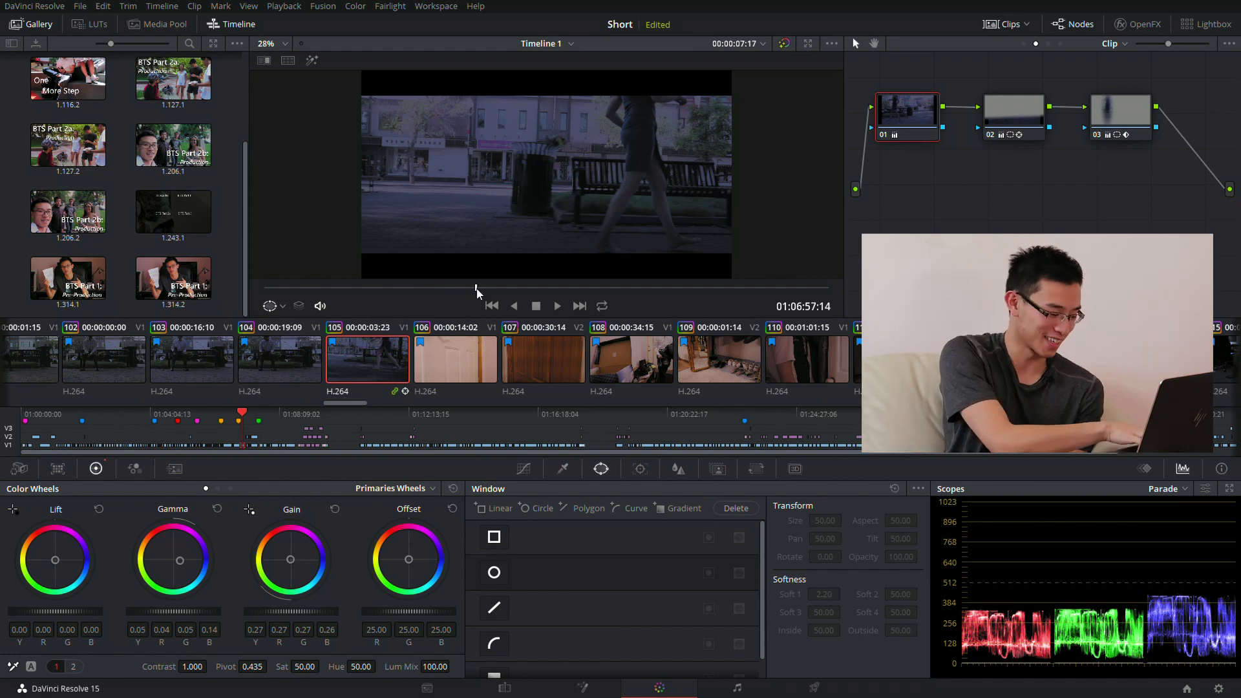
{"action": "left_click_drag", "start_coordinate": [476, 289], "coordinate": [525, 295]}
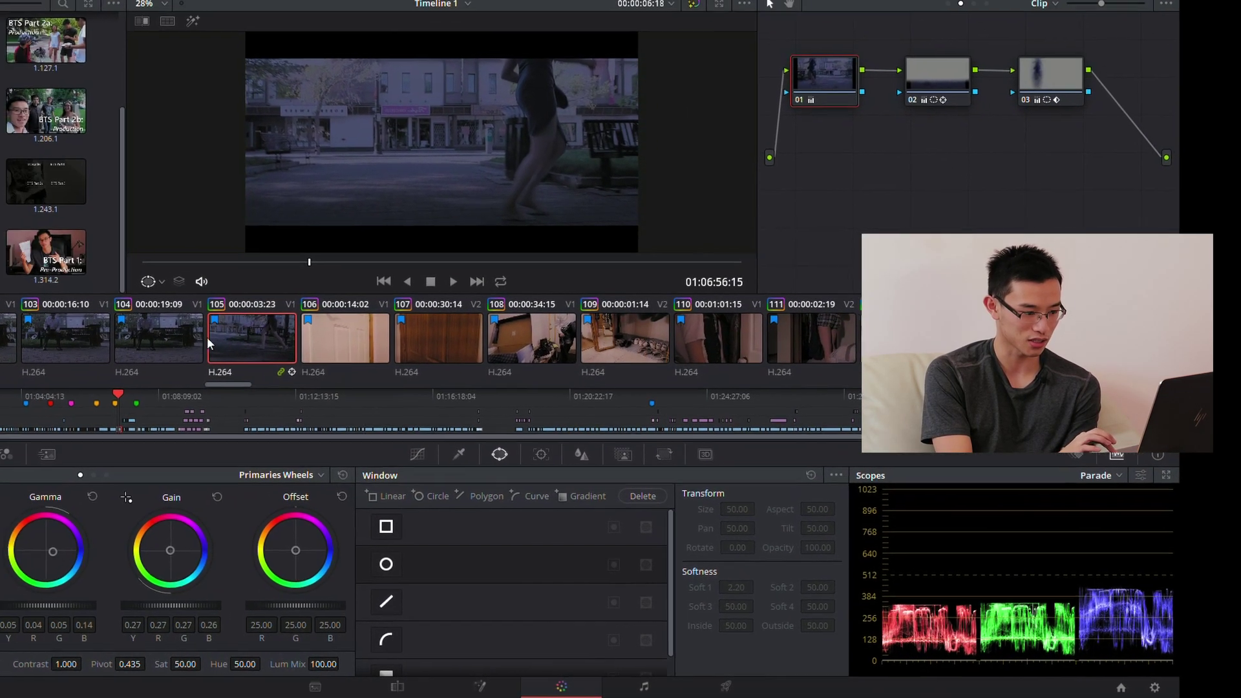
Step: Compare clip 104 with clip 105 in the parade scopes, ending at 00:00:07:14 in clip 105
{"action": "left_click", "coordinate": [191, 336]}
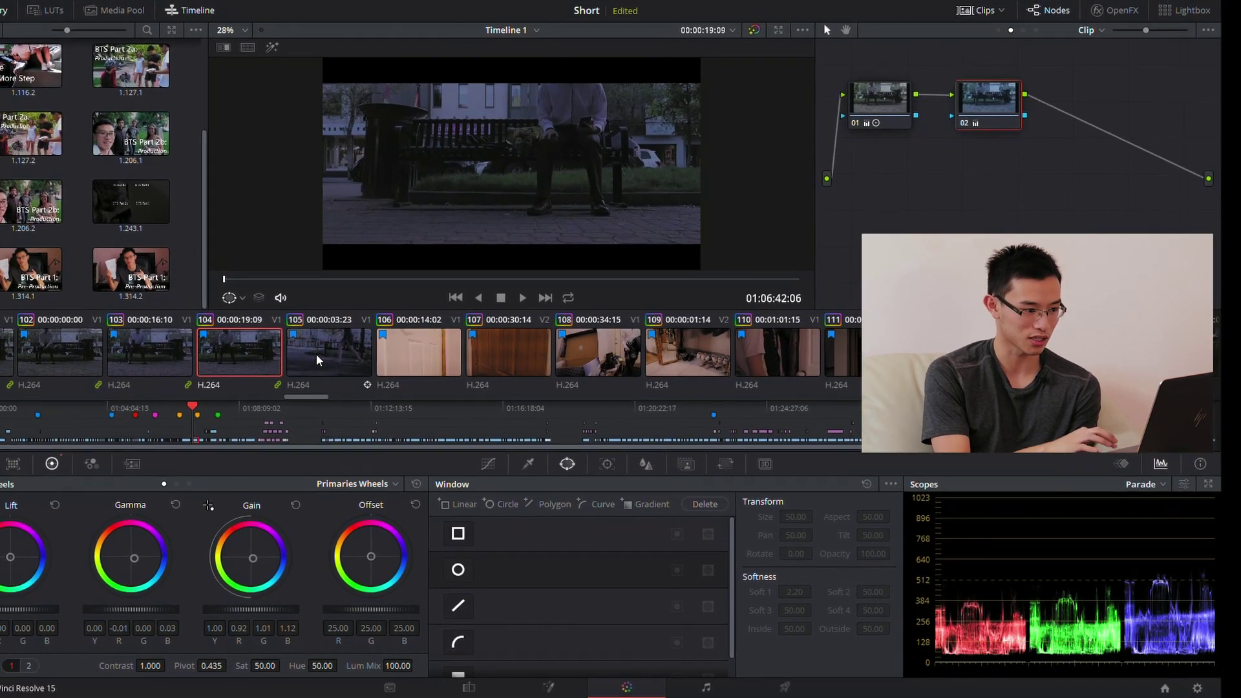
{"action": "left_click", "coordinate": [316, 354]}
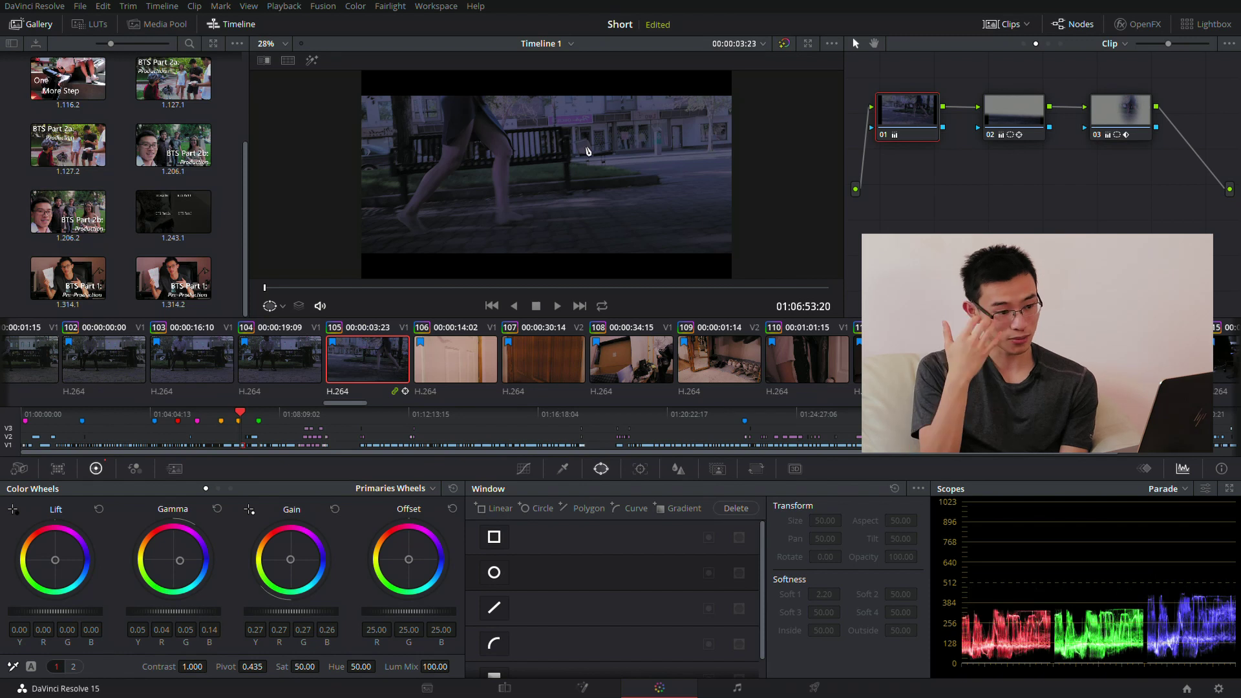
{"action": "left_click", "coordinate": [469, 288]}
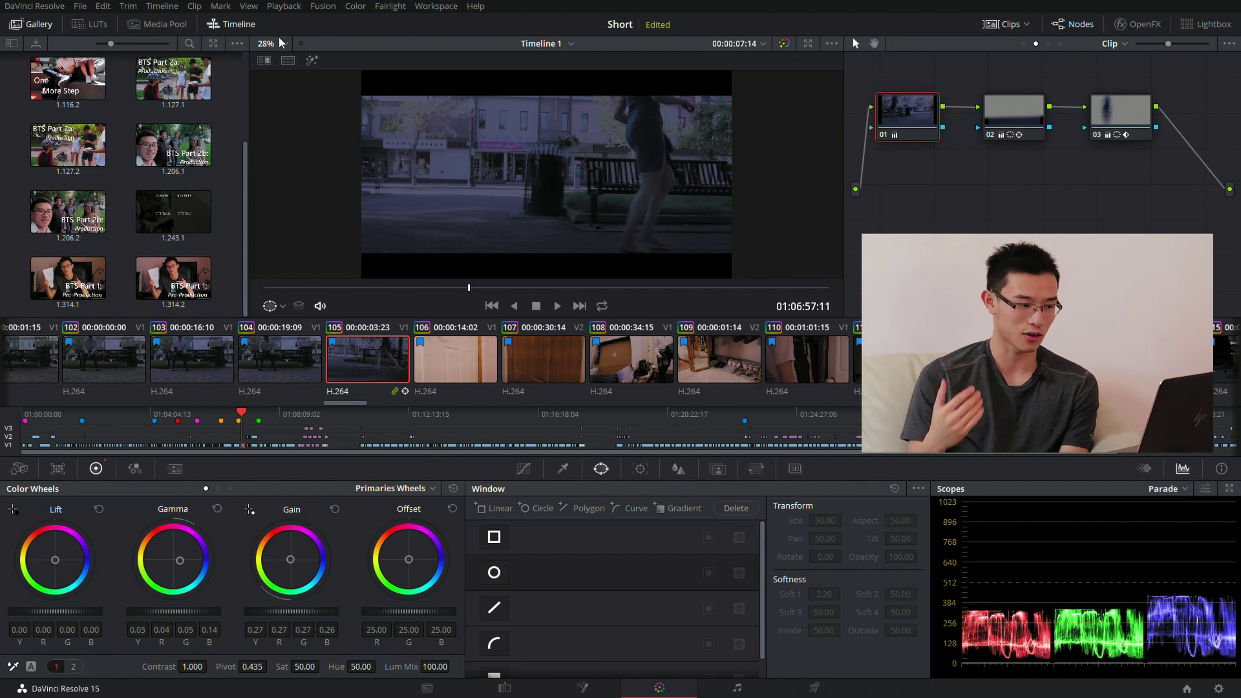
Step: Inspect node 02's gradient window on clip 105 with grading bypassed and restored, and check node 03 while scrubbing the shot
{"action": "left_click", "coordinate": [274, 129]}
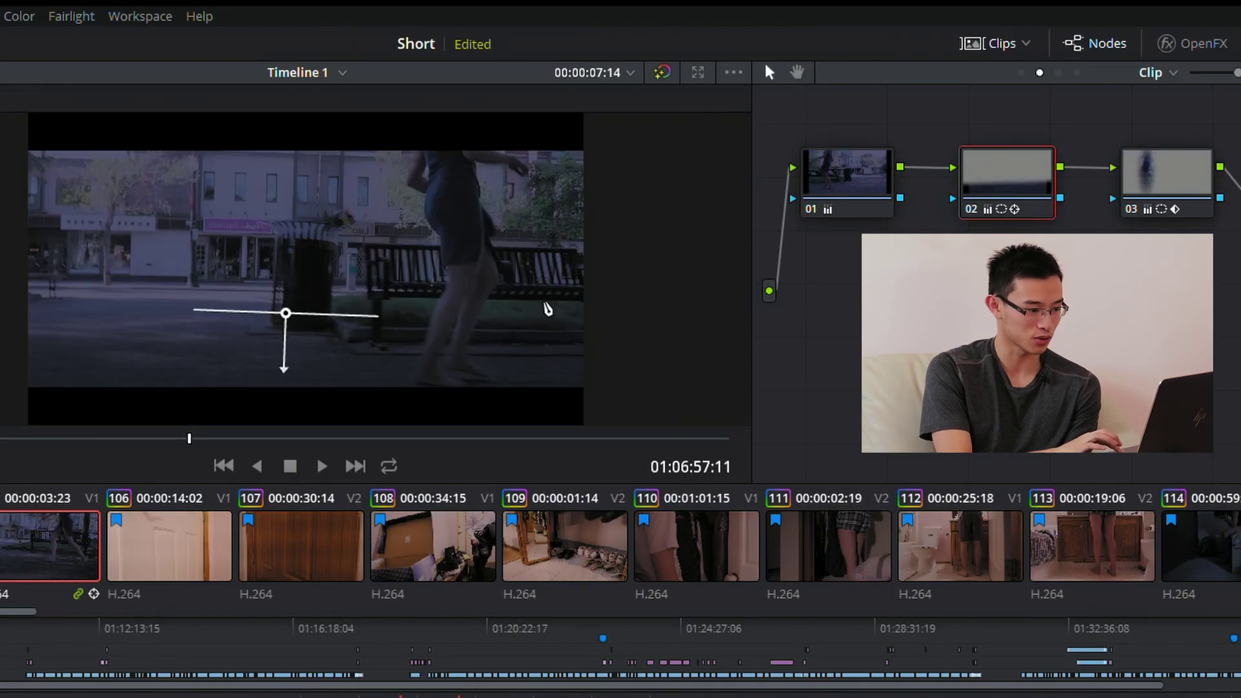
{"action": "key", "text": "shift+d"}
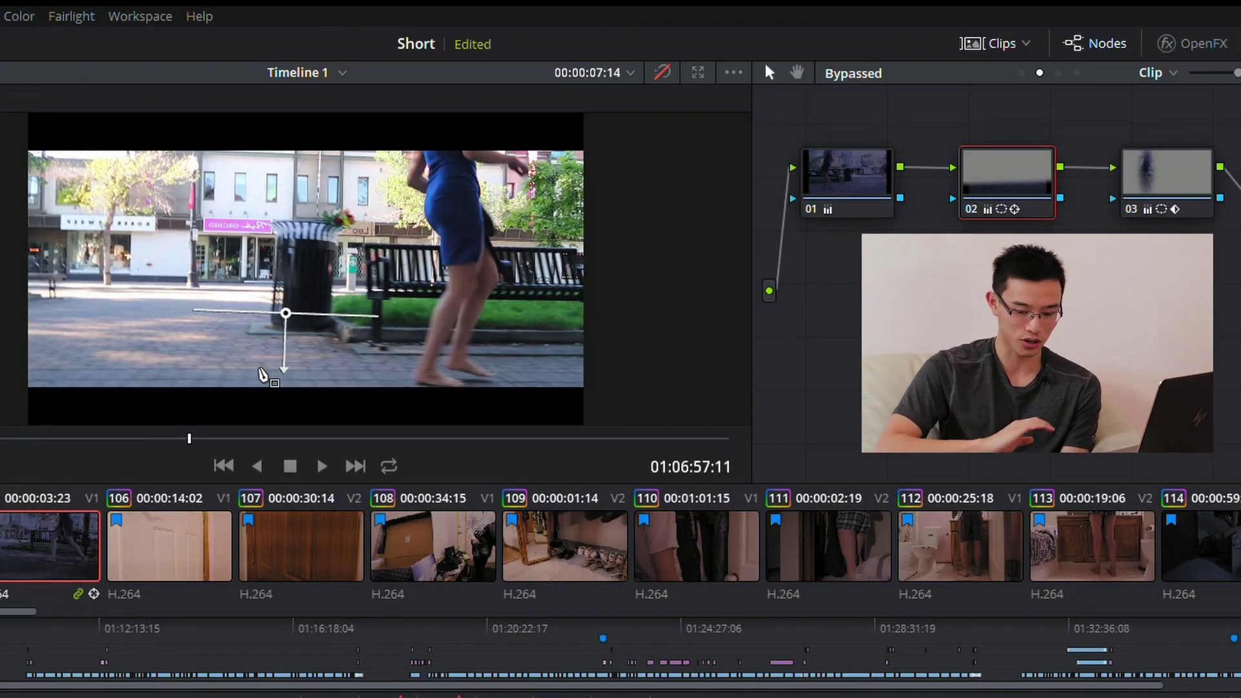
{"action": "key", "text": "shift+d"}
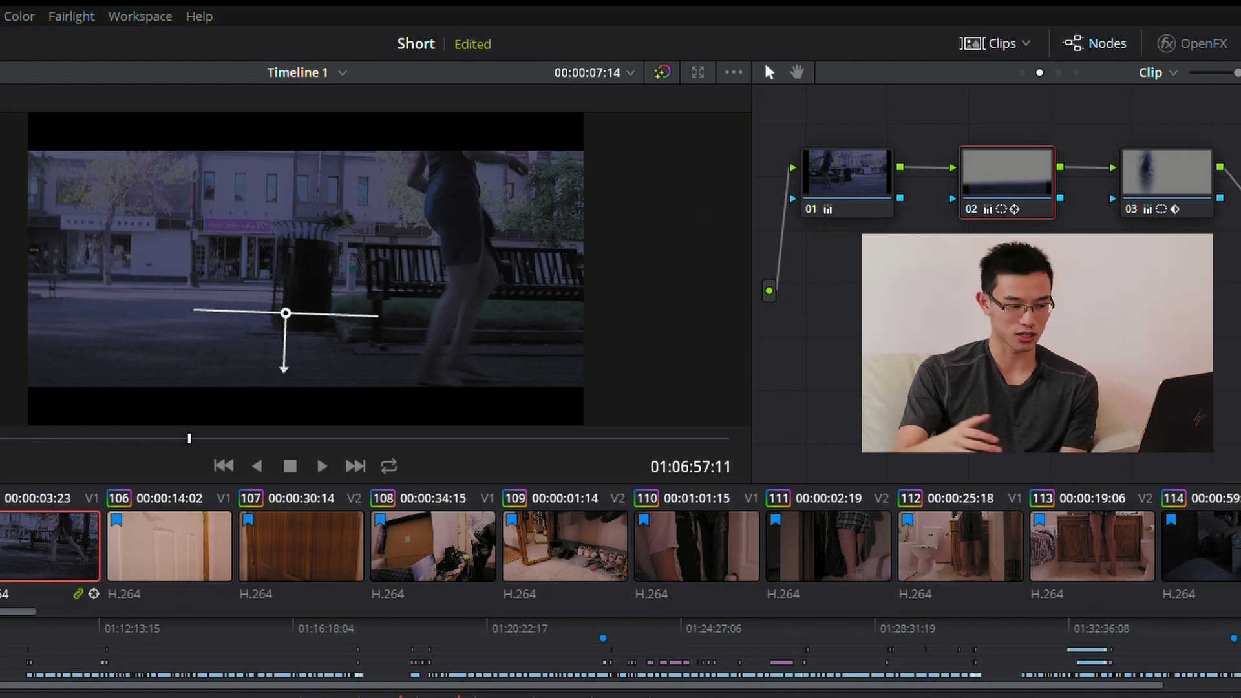
{"action": "key", "text": "shift+apostrophe"}
{"action": "left_click_drag", "start_coordinate": [38, 437], "coordinate": [363, 441]}
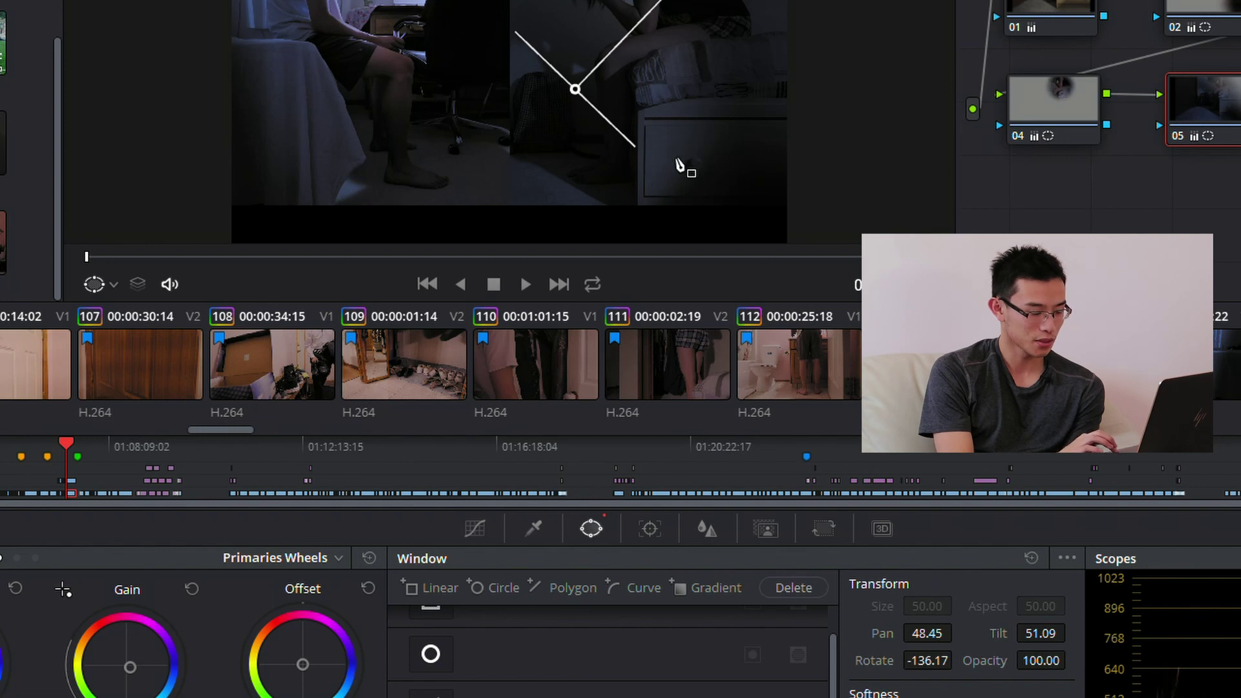
Step: Bypass grading on the split-screen bedroom shot, scrub through the original footage, and restore the grade
{"action": "key", "text": "shift+d"}
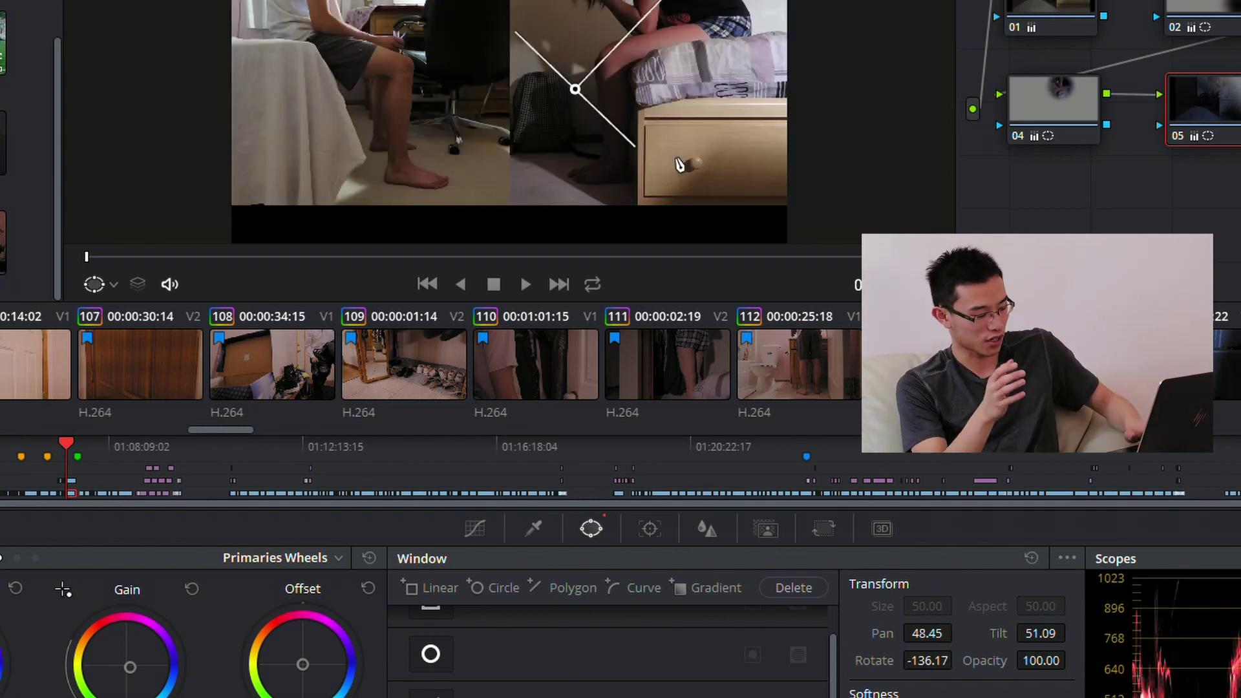
{"action": "left_click_drag", "start_coordinate": [224, 257], "coordinate": [374, 257]}
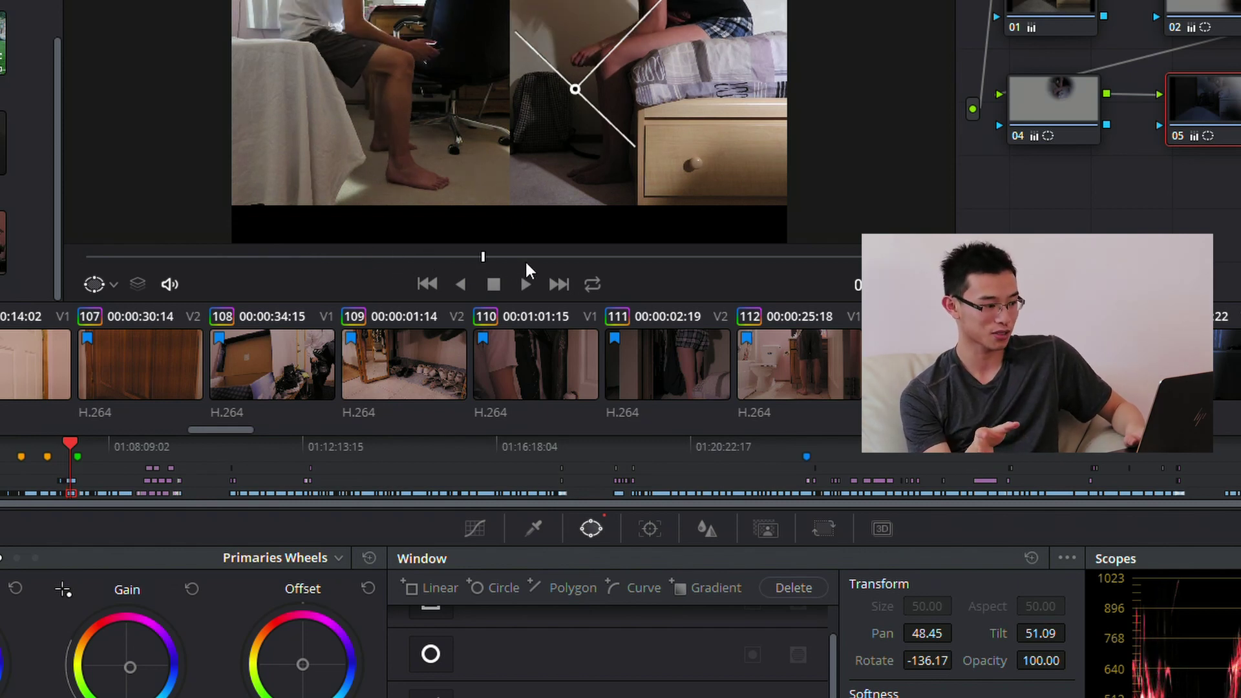
{"action": "left_click", "coordinate": [652, 267]}
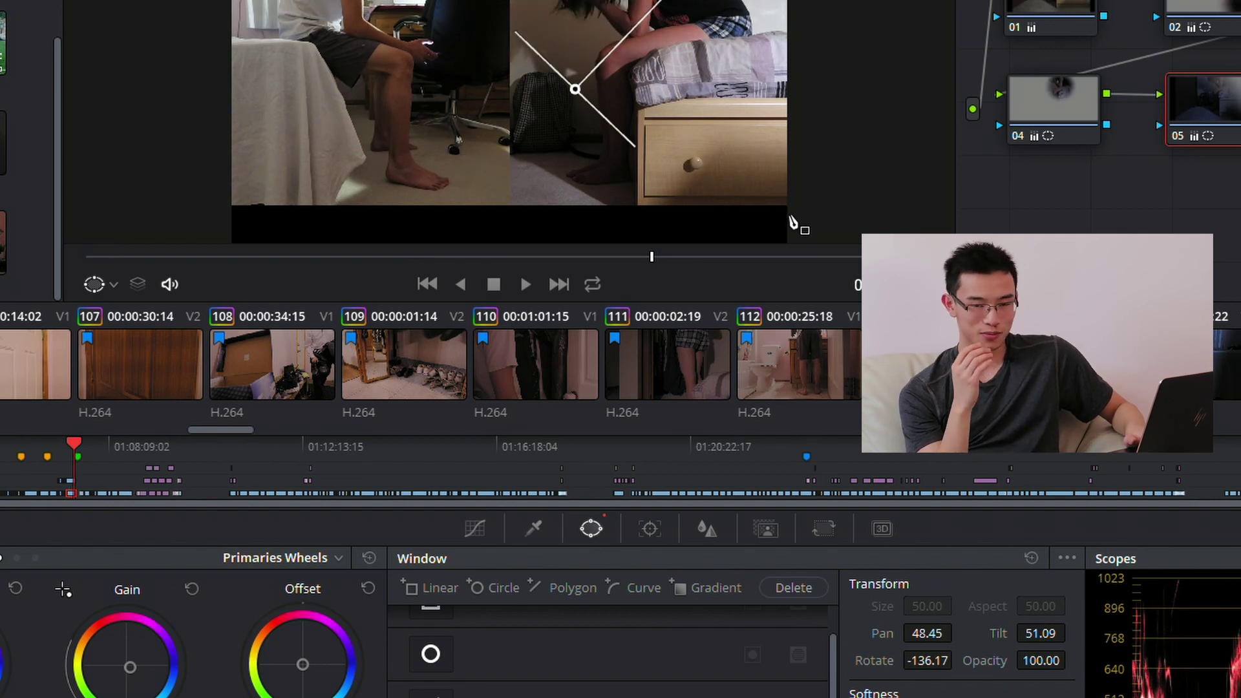
{"action": "key", "text": "shift+d"}
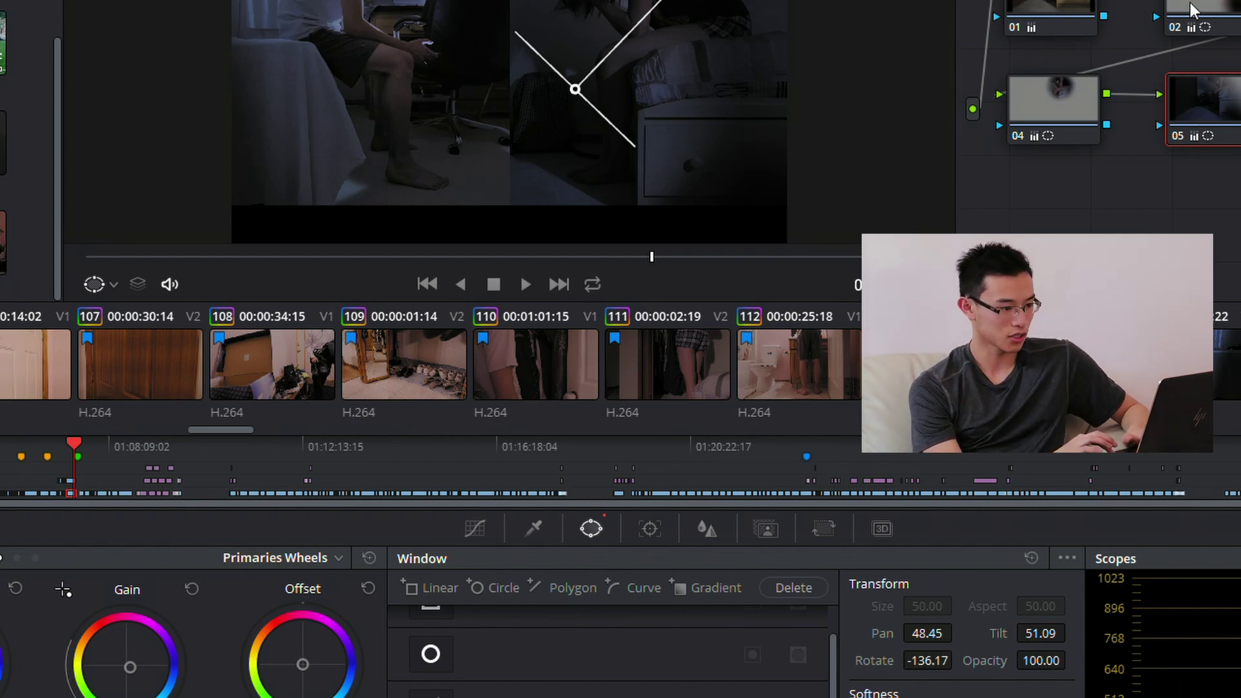
Step: Go through nodes 02 to 05 of the bedroom clip to examine the window and grade each one applies
{"action": "left_click", "coordinate": [1182, 21]}
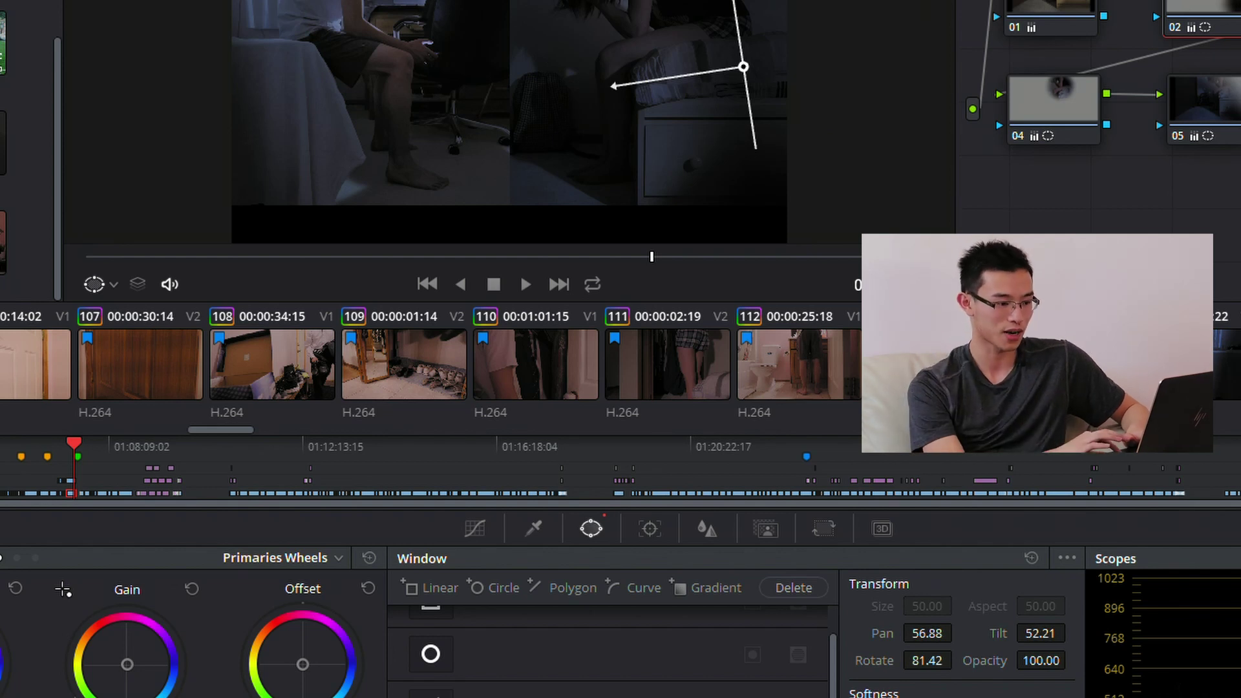
{"action": "key", "text": "shift+apostrophe"}
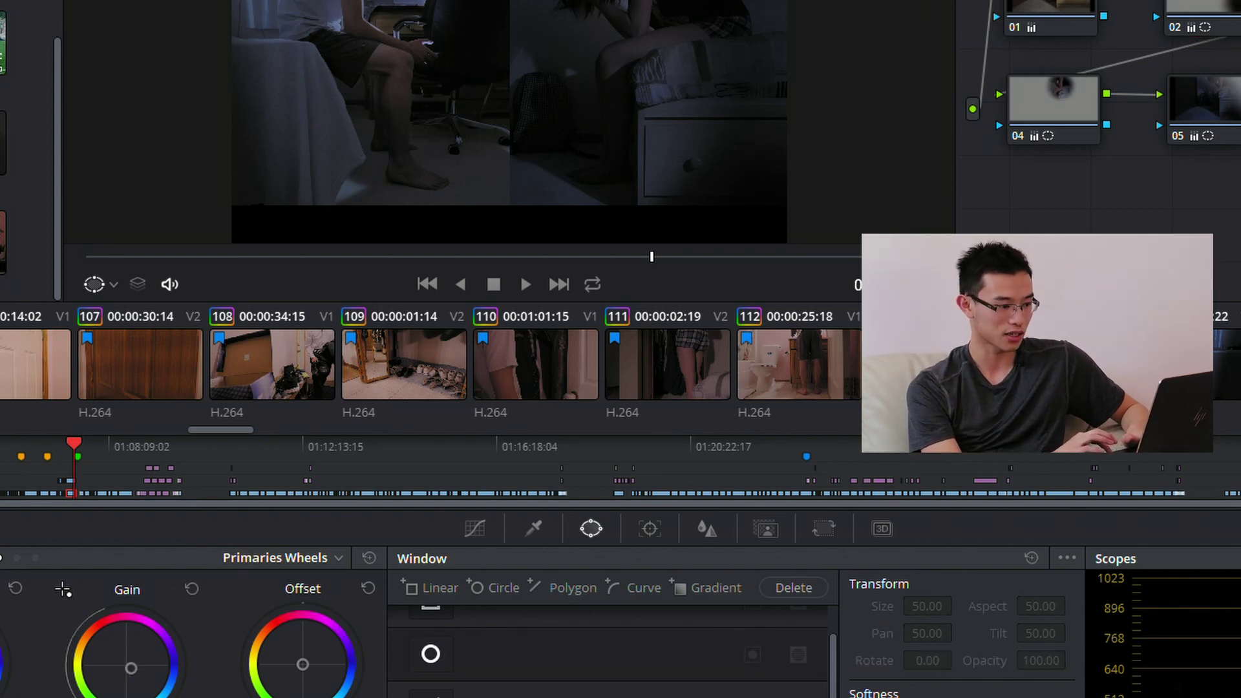
{"action": "left_click", "coordinate": [1059, 105]}
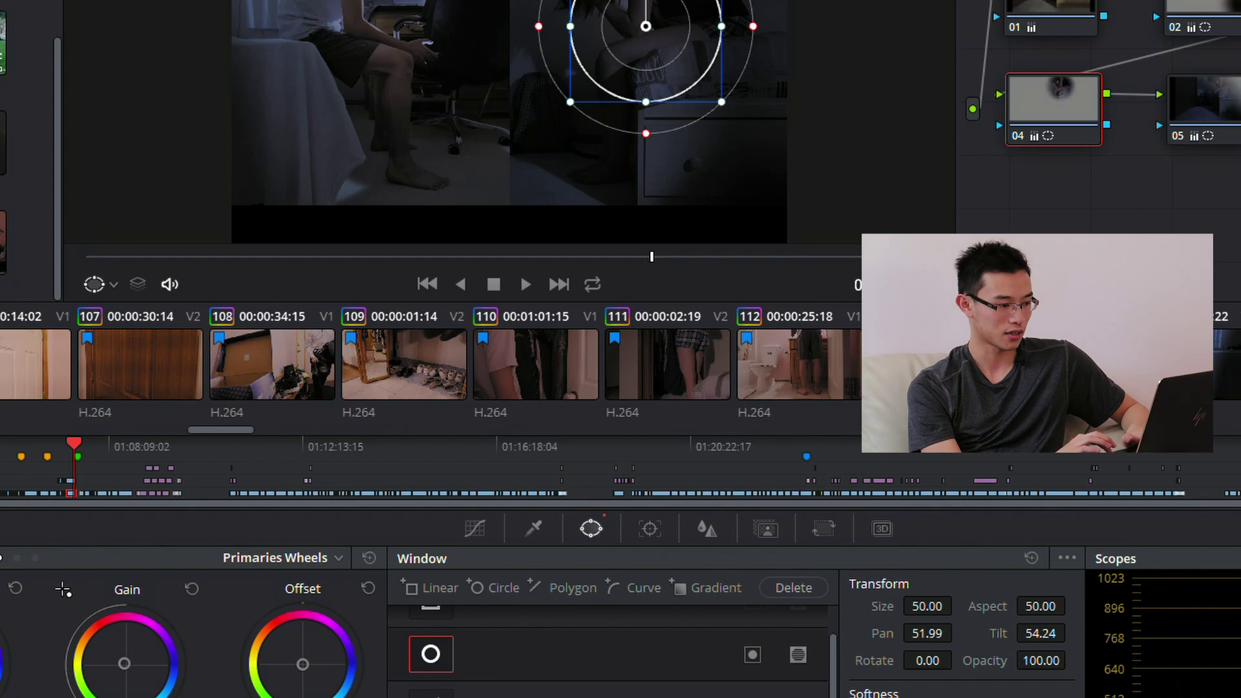
{"action": "left_click", "coordinate": [1223, 93]}
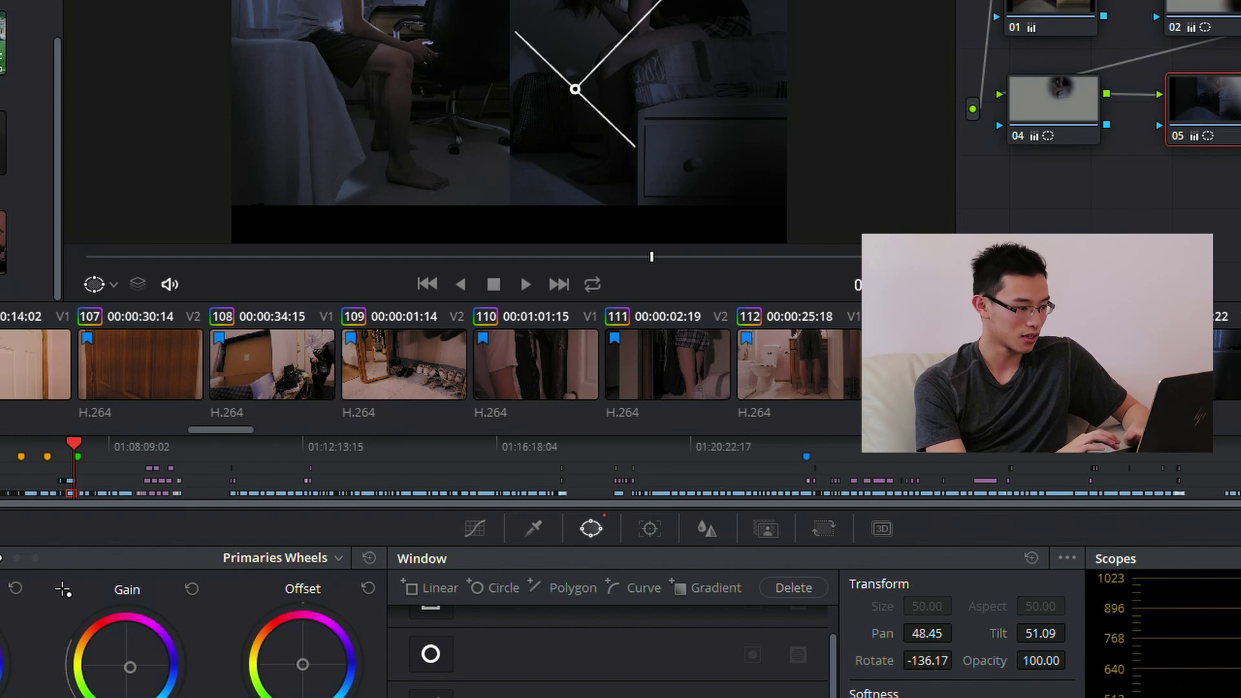
Step: Go to the previous clip of the split-screen bedroom scene and review node 04's circular window at several frames
{"action": "left_click", "coordinate": [1044, 137]}
{"action": "key", "text": "Up"}
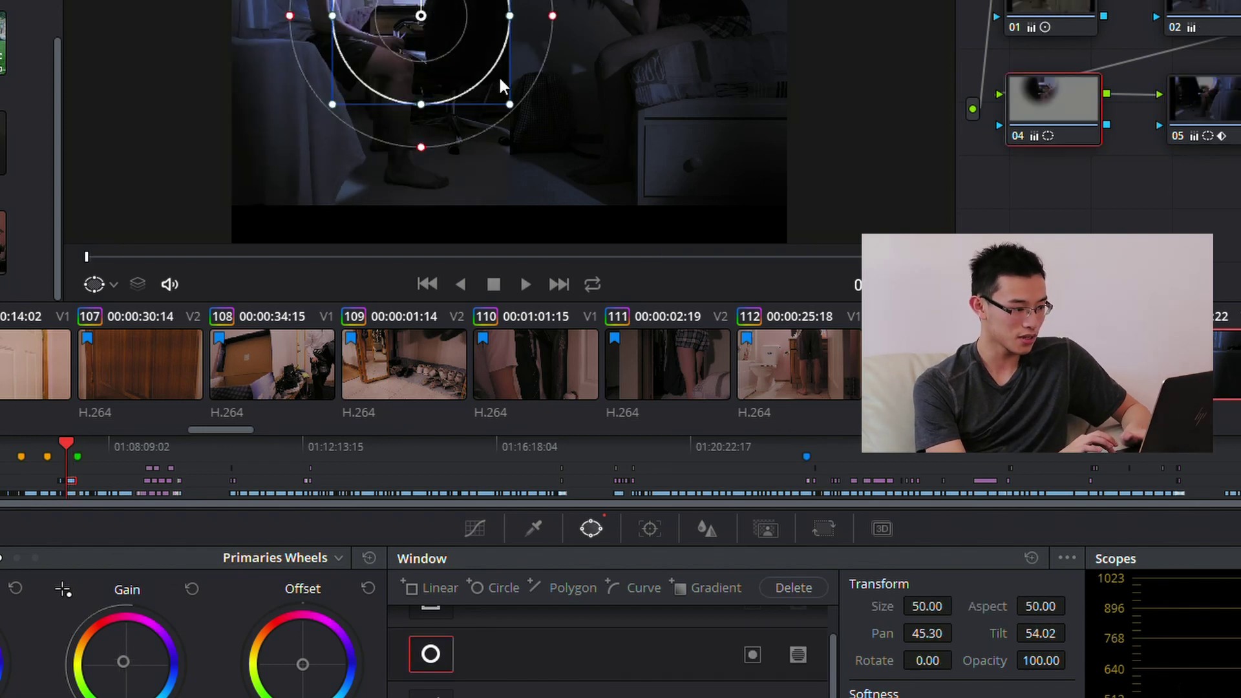
{"action": "left_click", "coordinate": [233, 257]}
{"action": "left_click", "coordinate": [287, 257]}
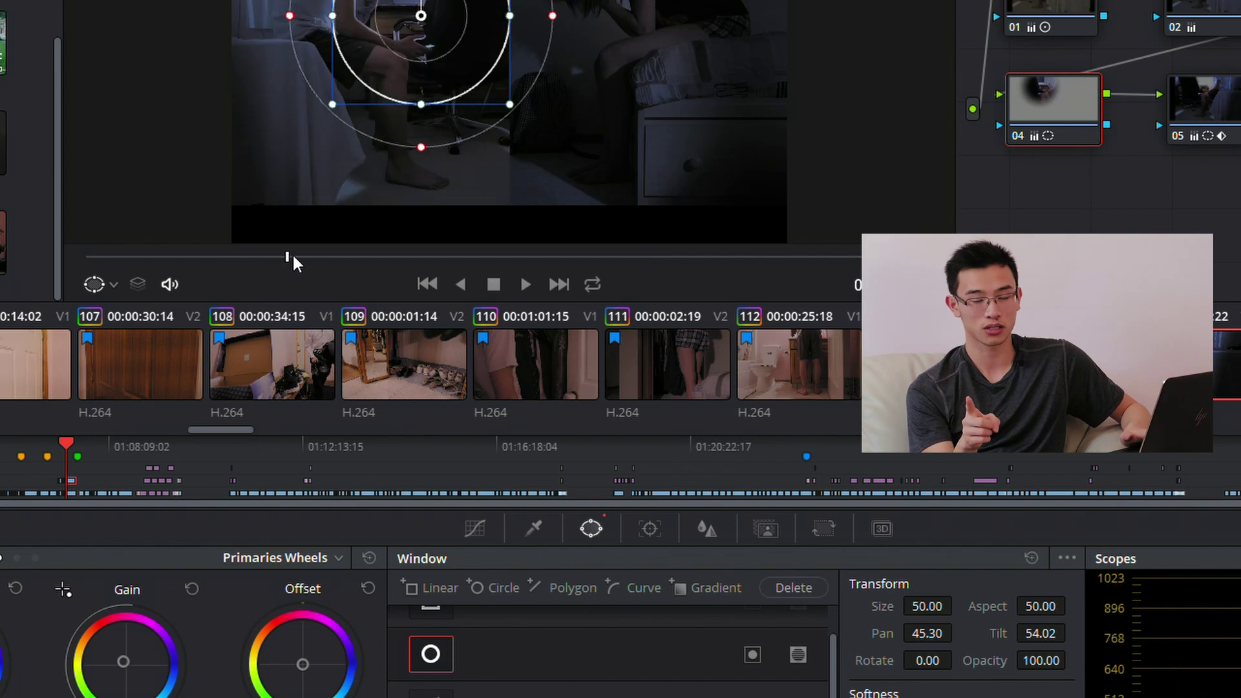
{"action": "left_click", "coordinate": [350, 256]}
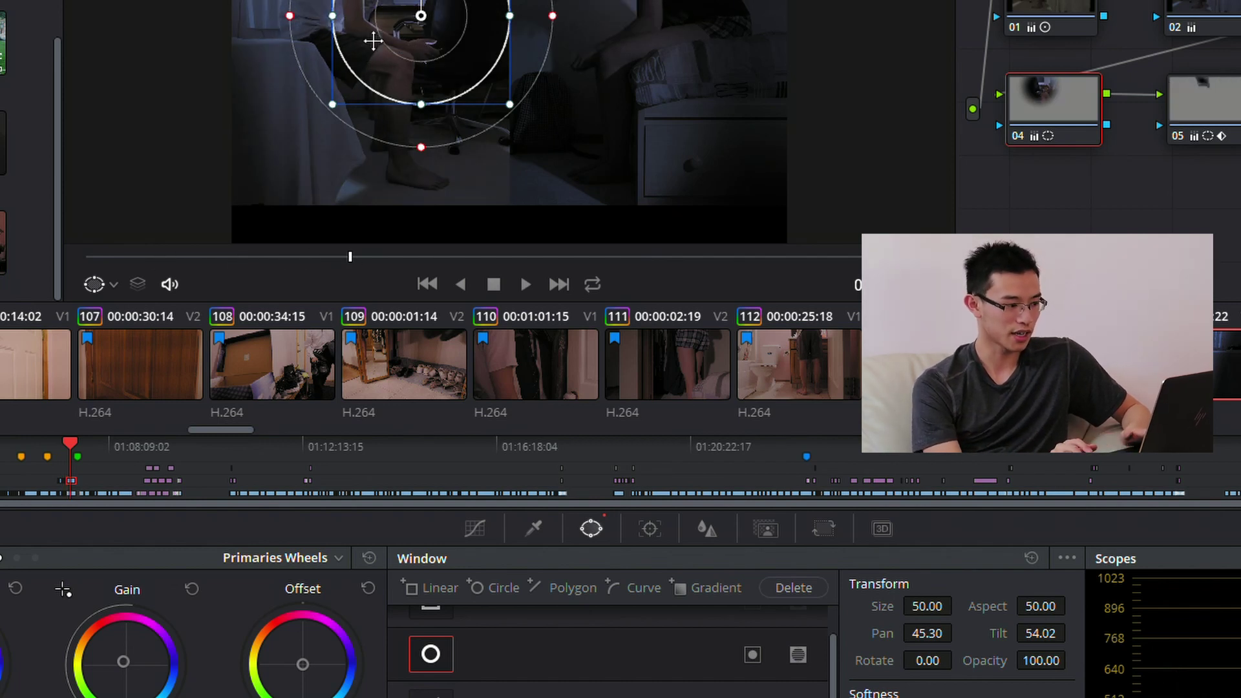
Step: Inspect node 05's polygon window around the seated person at different frames, comparing it with node 04
{"action": "left_click", "coordinate": [1200, 99]}
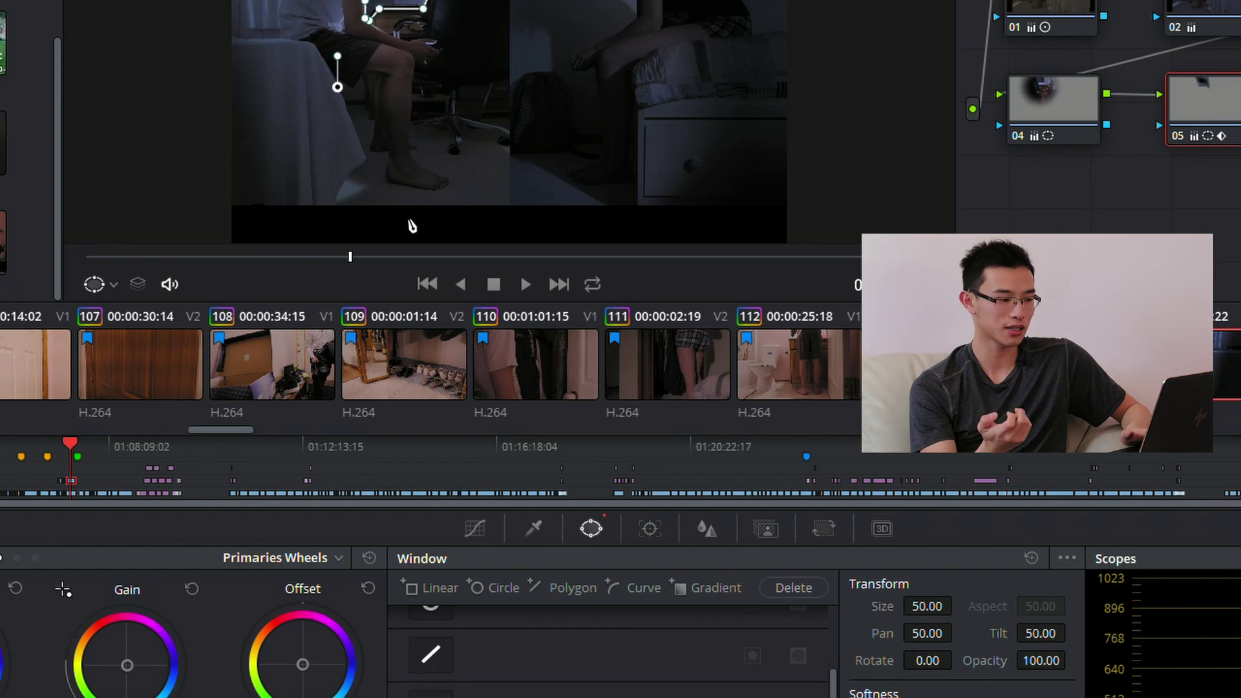
{"action": "left_click", "coordinate": [215, 257]}
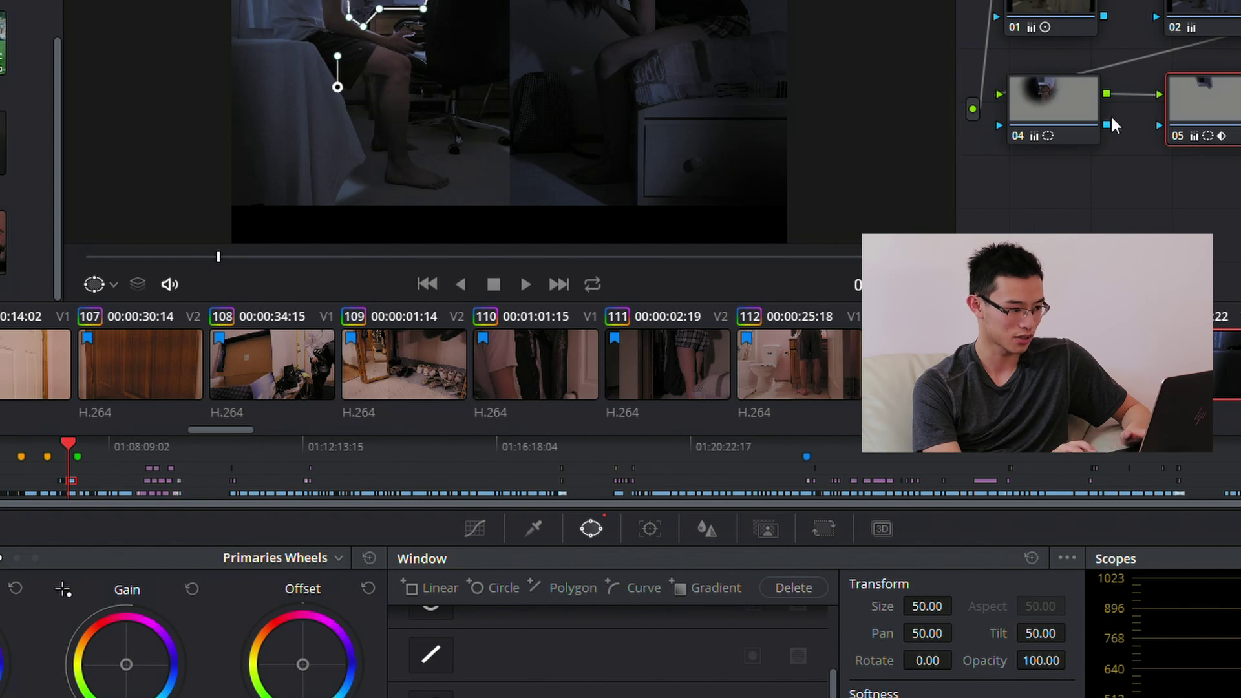
{"action": "left_click", "coordinate": [1053, 132]}
{"action": "left_click", "coordinate": [1170, 109]}
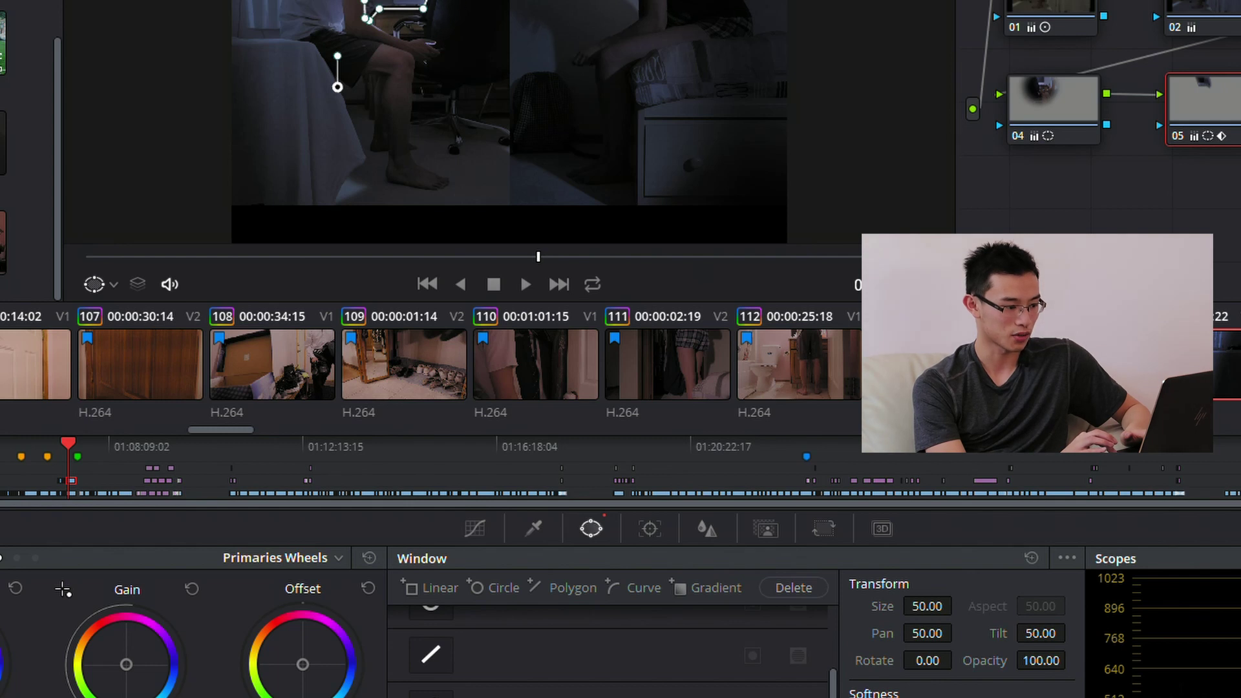
Step: Reselect node 04 and check its circular window at several frames near the end of the bedroom clip
{"action": "left_click", "coordinate": [1058, 123]}
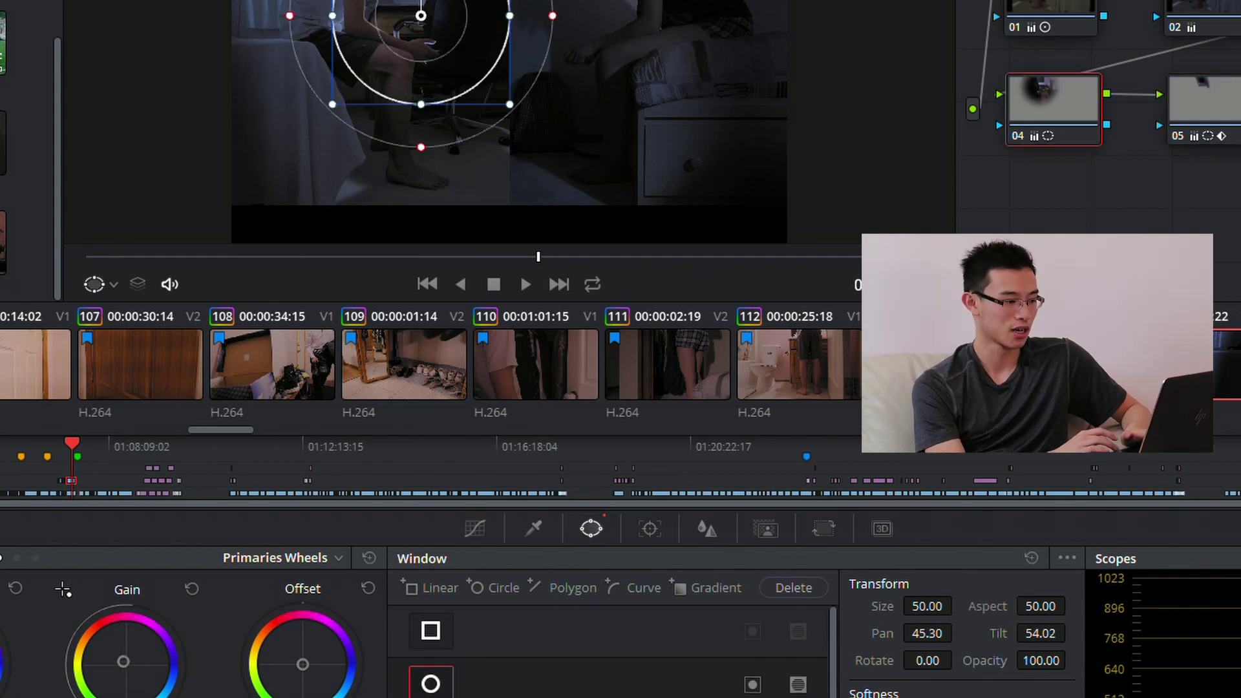
{"action": "left_click", "coordinate": [667, 256]}
{"action": "left_click", "coordinate": [767, 269]}
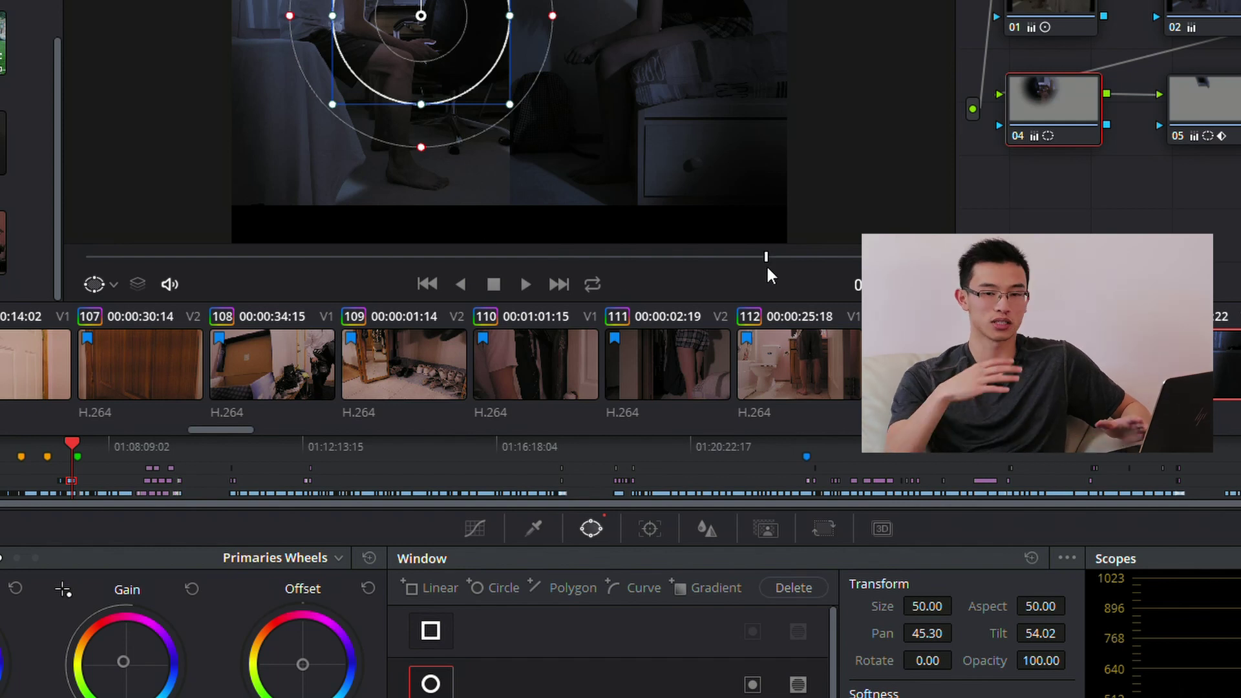
{"action": "left_click", "coordinate": [814, 257]}
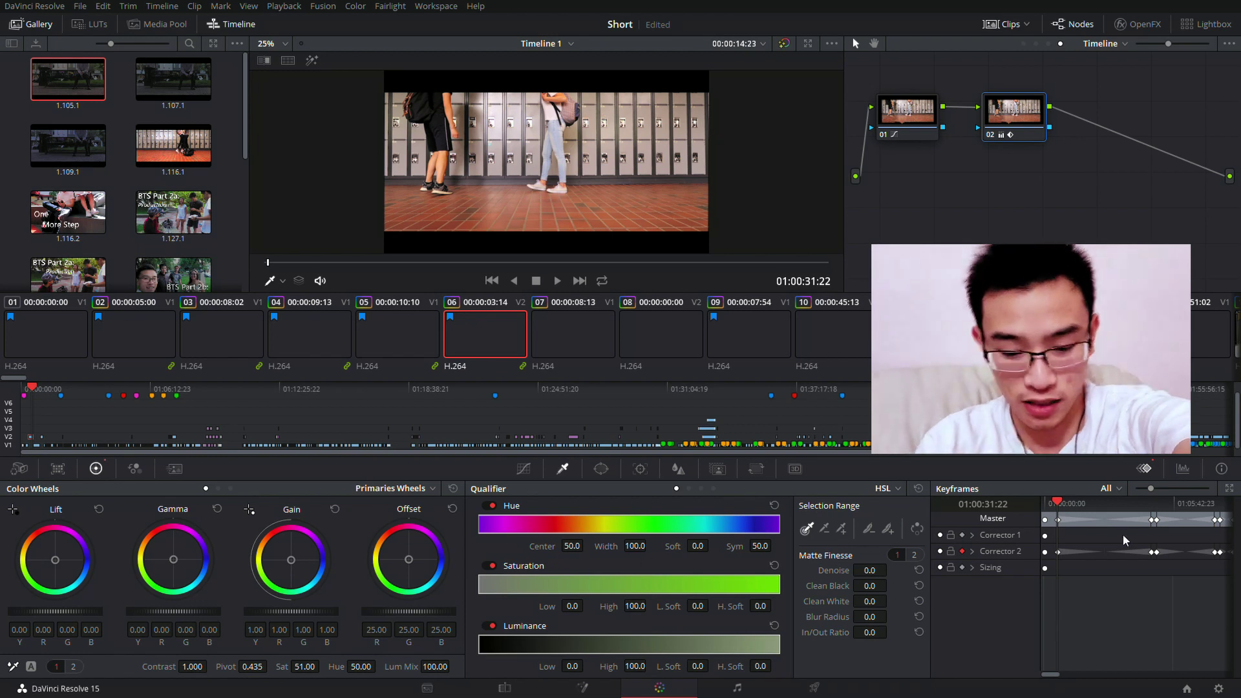
Step: Move through the timeline-level Corrector 2 keyframes from the opening locker scene to the car clips and check the saturation at each
{"action": "left_click_drag", "start_coordinate": [1058, 508], "coordinate": [1150, 511]}
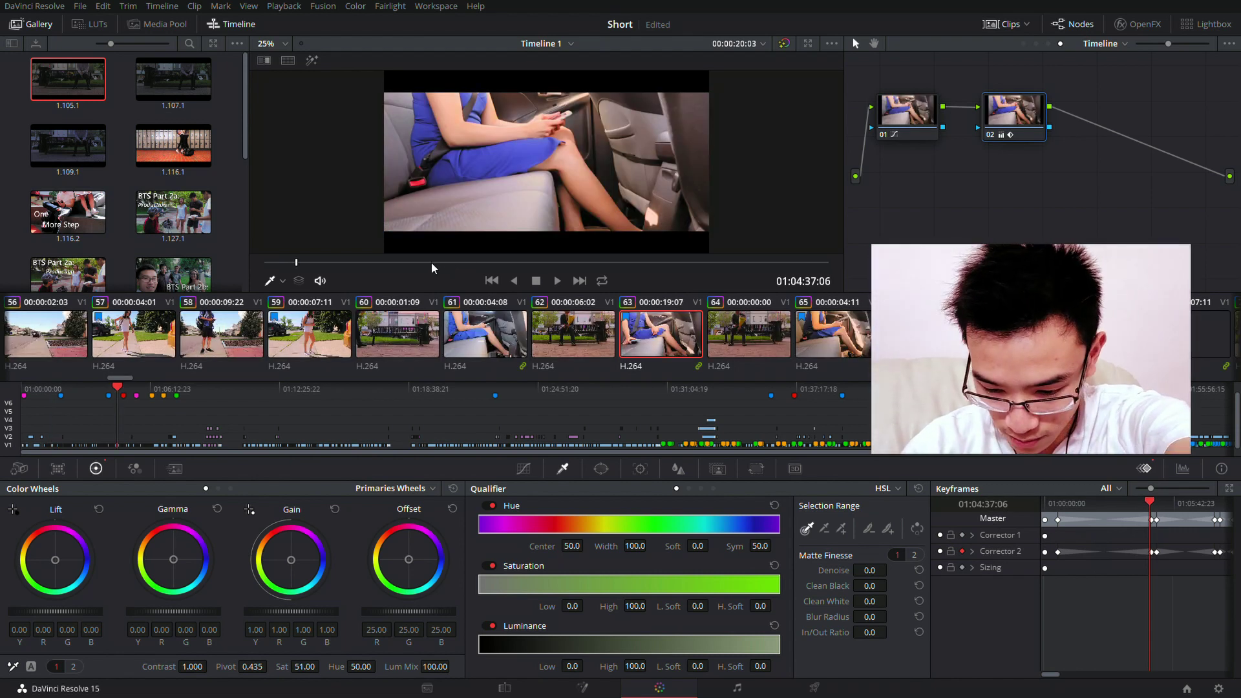
{"action": "left_click", "coordinate": [1154, 503]}
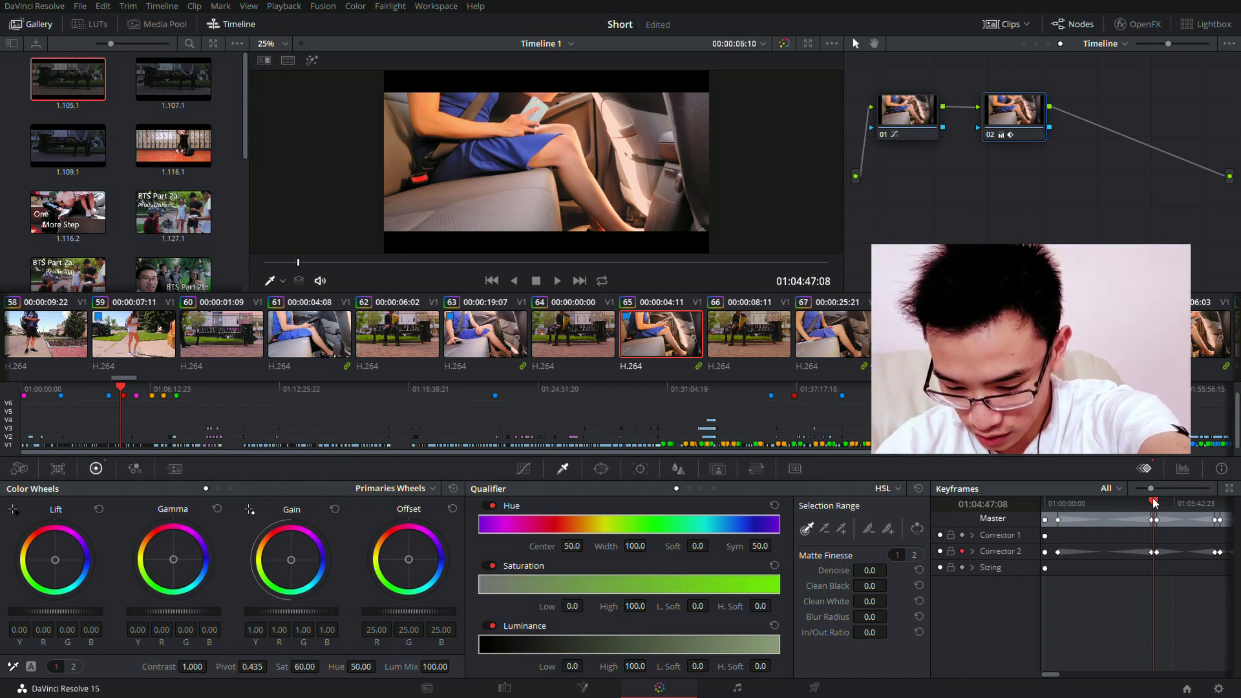
{"action": "left_click_drag", "start_coordinate": [1152, 500], "coordinate": [1158, 501]}
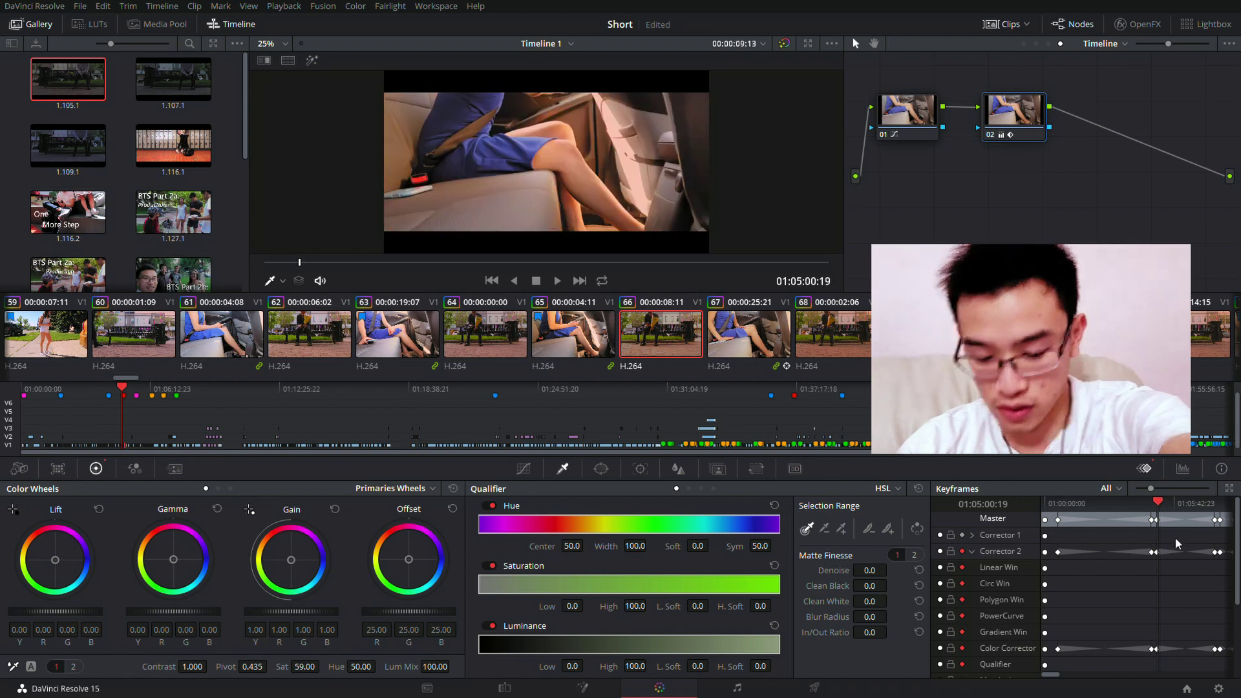
{"action": "left_click", "coordinate": [973, 552]}
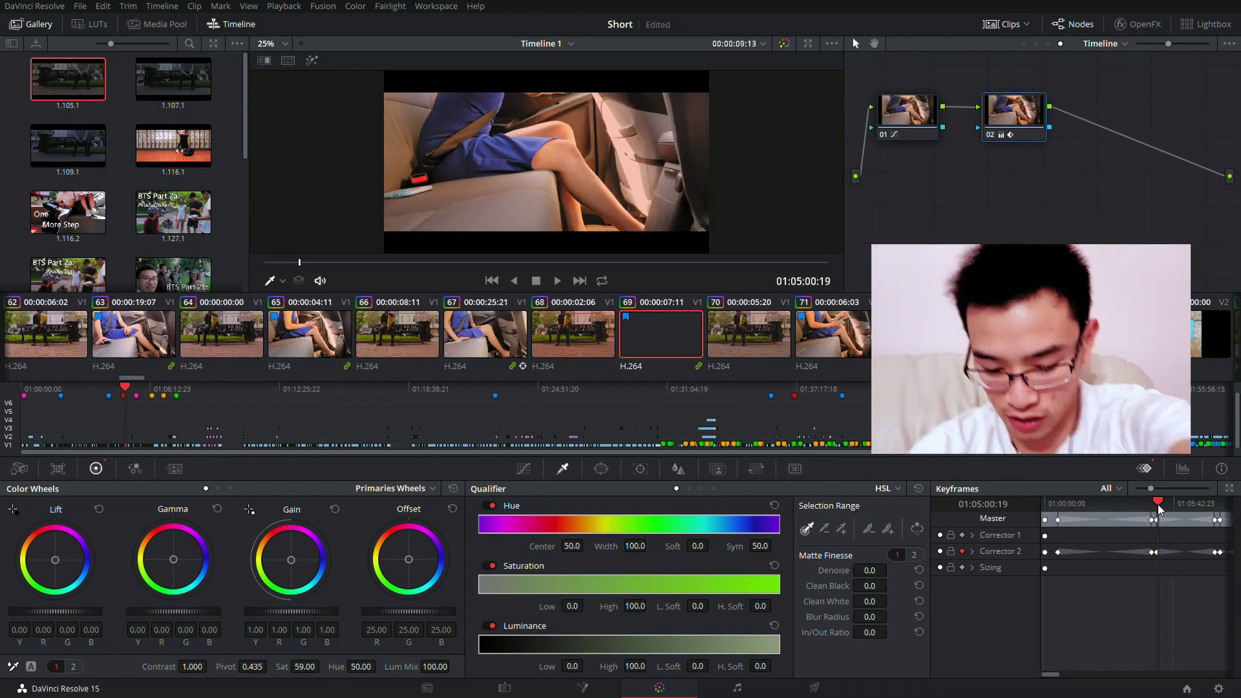
Step: Follow the Corrector 2 keyframes through the dark running shot and bedroom clip into the locker scene, comparing saturation around the transition
{"action": "left_click_drag", "start_coordinate": [1157, 504], "coordinate": [1184, 504]}
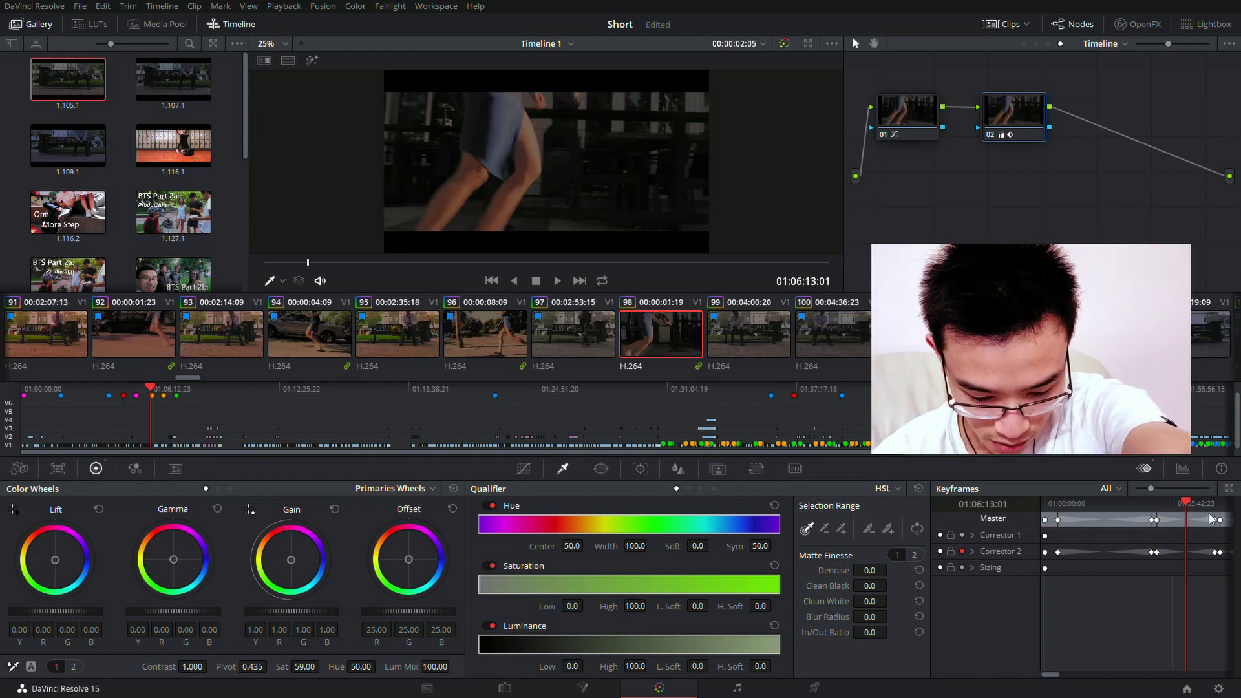
{"action": "left_click", "coordinate": [1208, 503]}
{"action": "left_click", "coordinate": [1218, 504]}
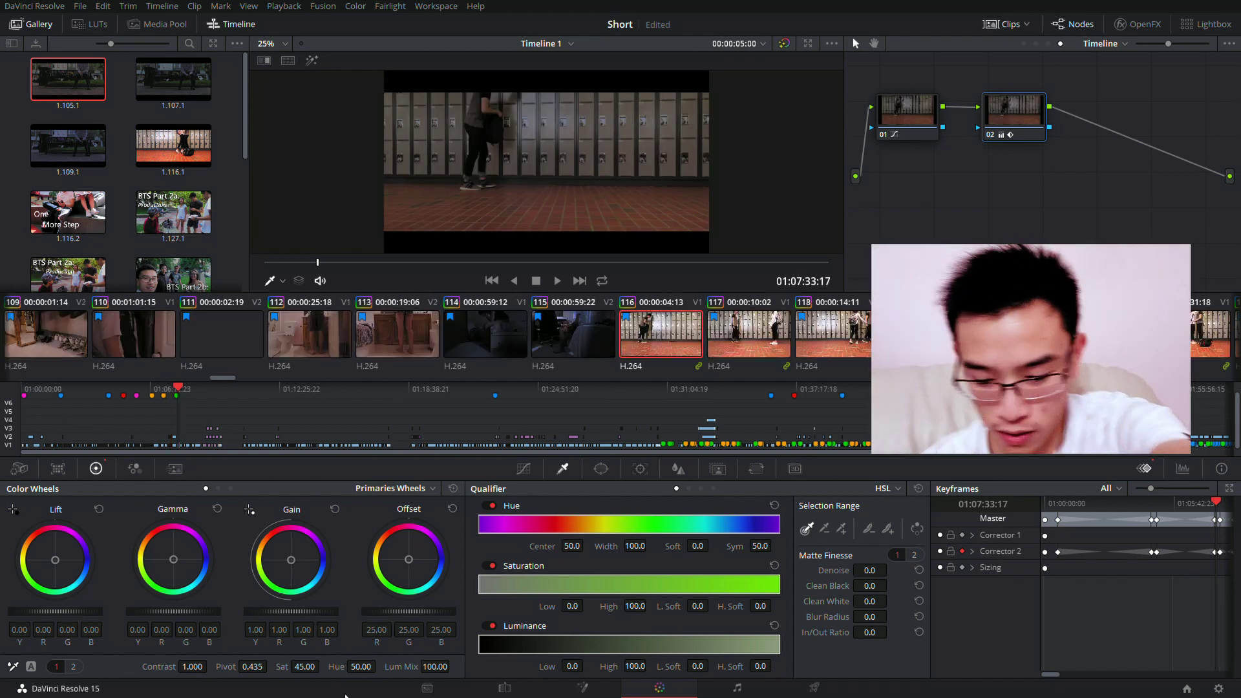
{"action": "left_click", "coordinate": [1212, 504]}
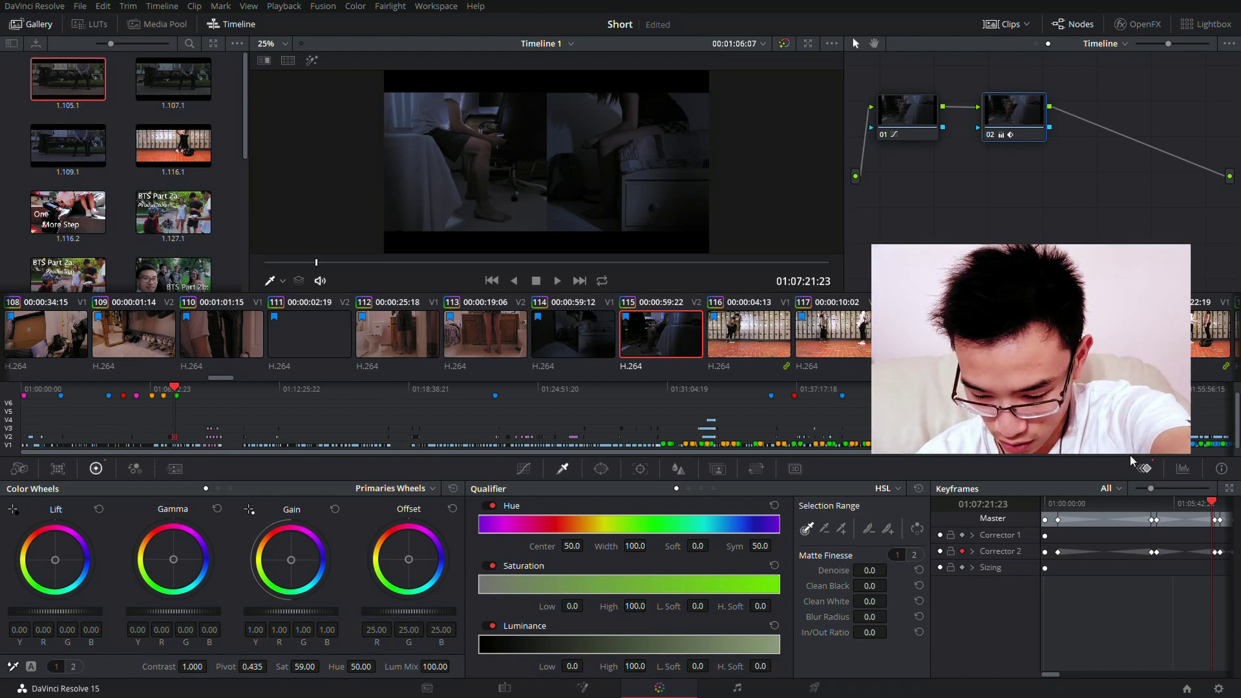
{"action": "left_click", "coordinate": [1217, 502]}
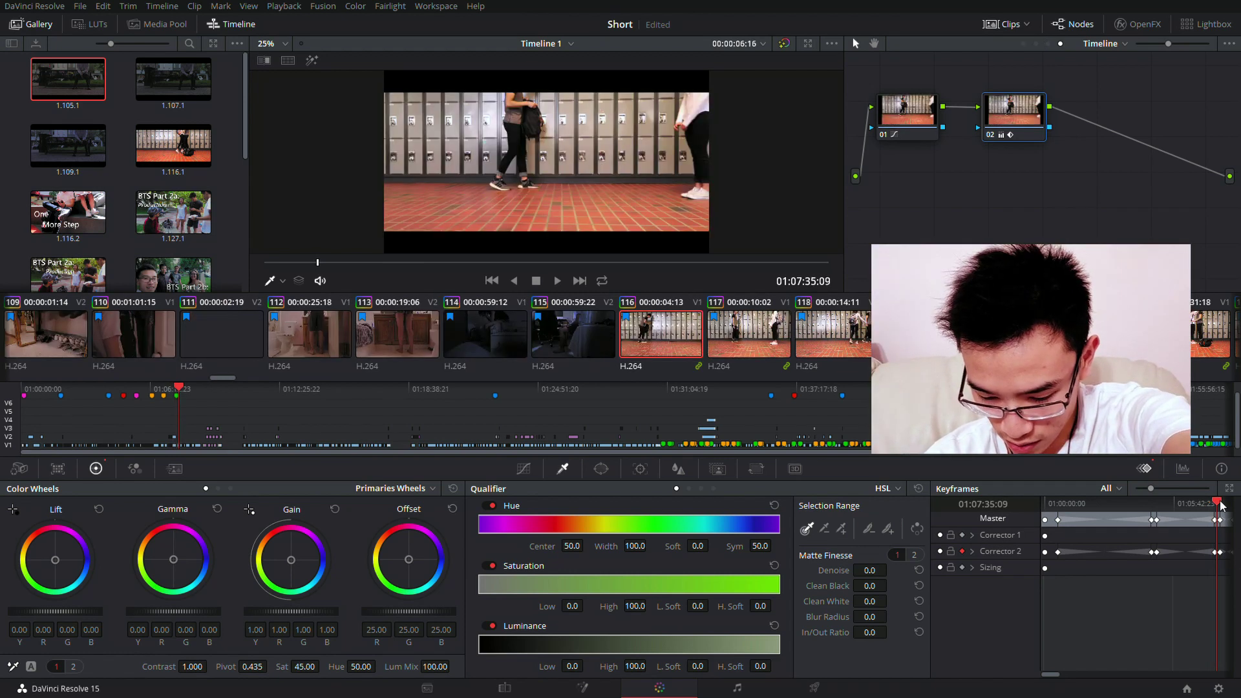
{"action": "left_click", "coordinate": [1220, 502]}
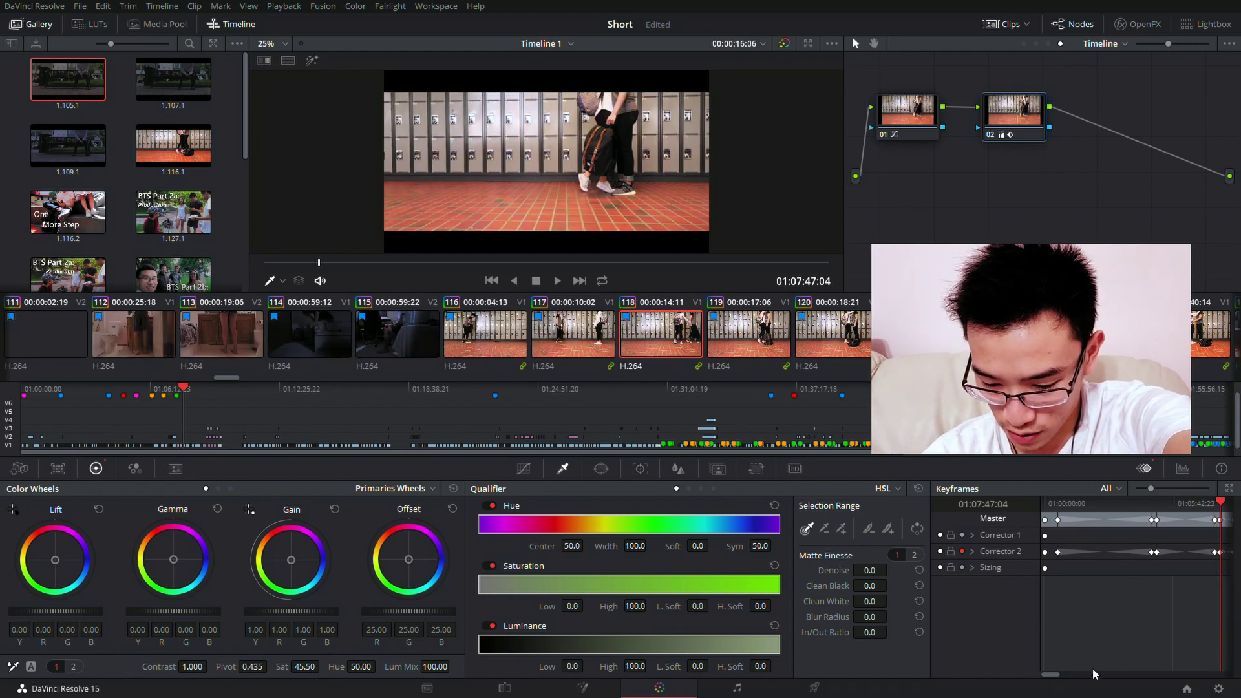
Step: Check the saturation at the last Corrector 2 keyframe in clip 124 and compare it with locker clip 118
{"action": "mouse_move", "coordinate": [1059, 674]}
{"action": "left_mouse_down"}
{"action": "mouse_move", "coordinate": [1088, 673]}
{"action": "mouse_move", "coordinate": [1061, 673]}
{"action": "left_mouse_up"}
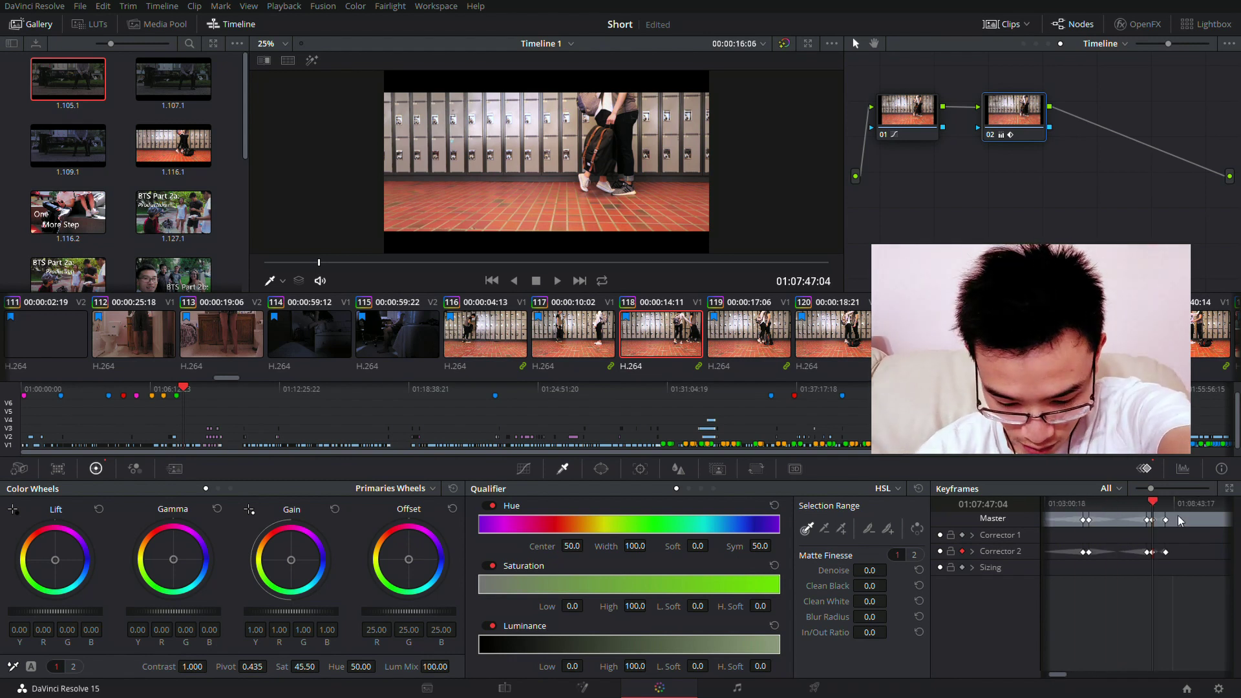
{"action": "left_click", "coordinate": [1166, 502]}
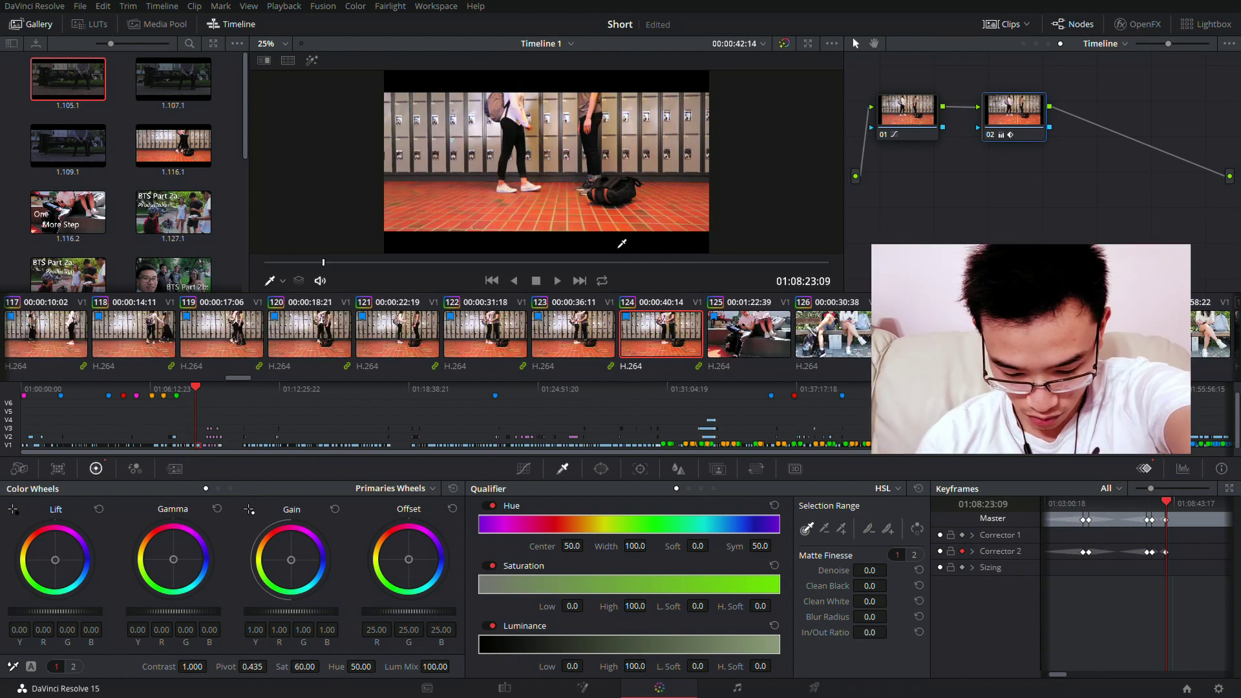
{"action": "left_click", "coordinate": [55, 332]}
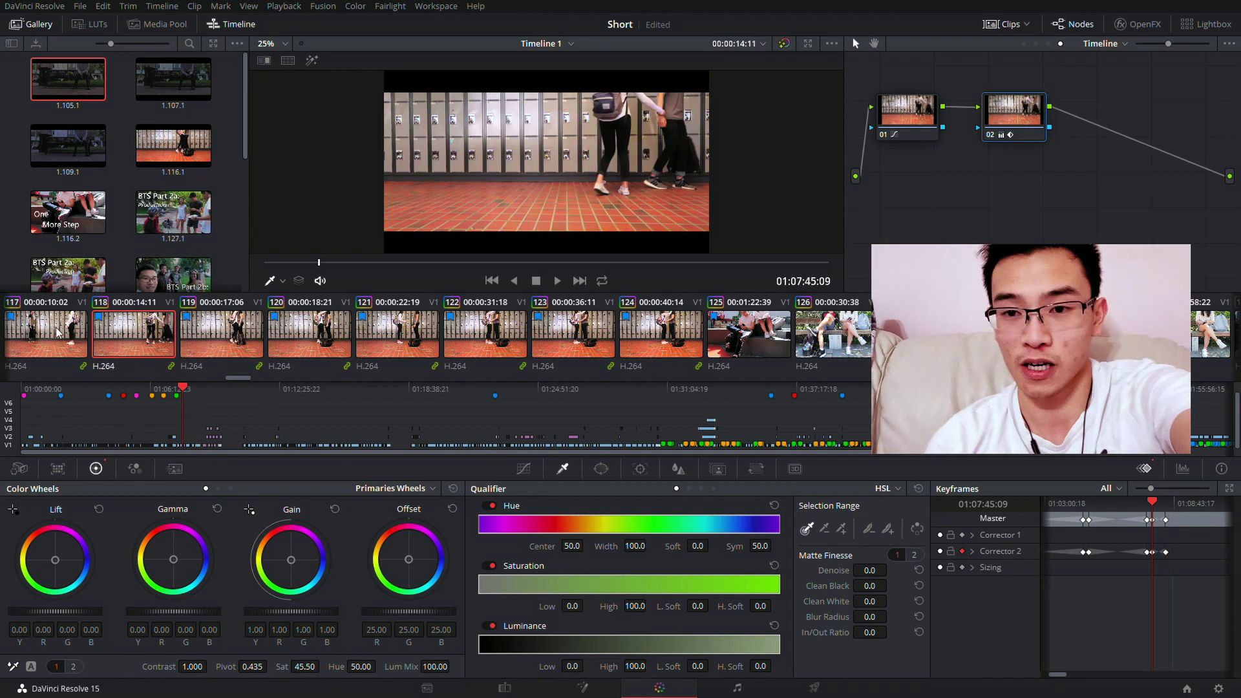
{"action": "key", "text": "Up"}
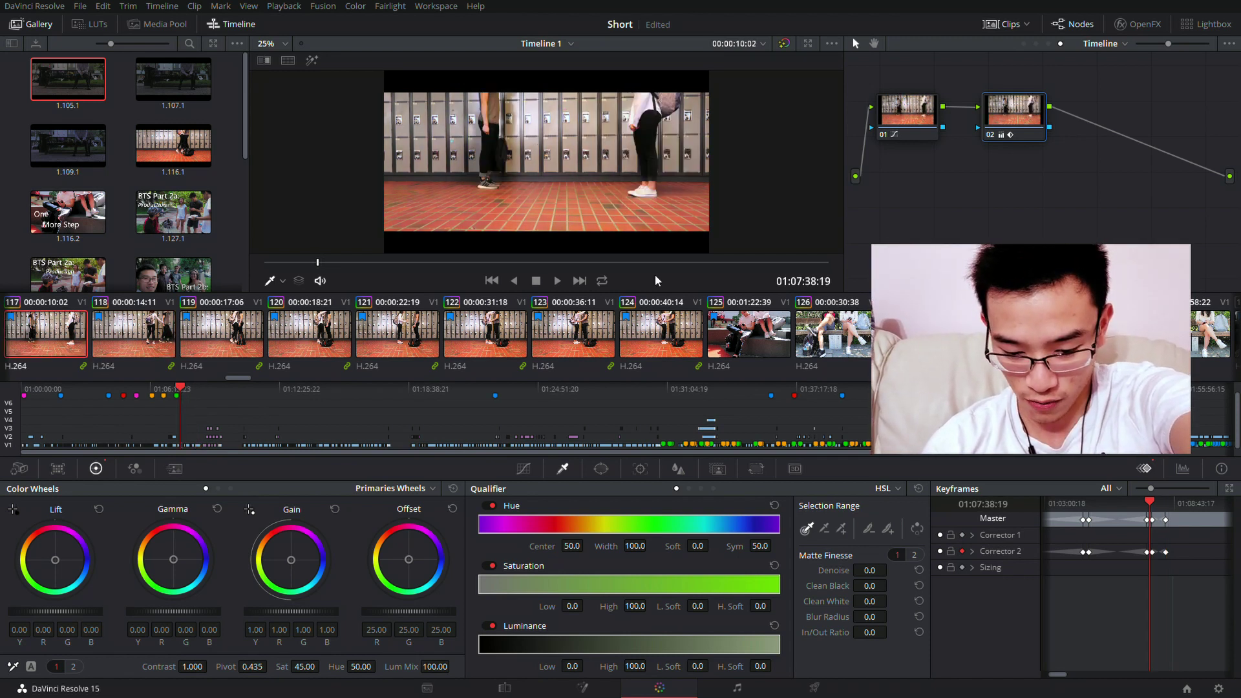
Step: Switch back and forth between locker clips 117 and 124 to compare their saturation
{"action": "left_click", "coordinate": [45, 333]}
{"action": "key", "text": "ctrl+shift+z"}
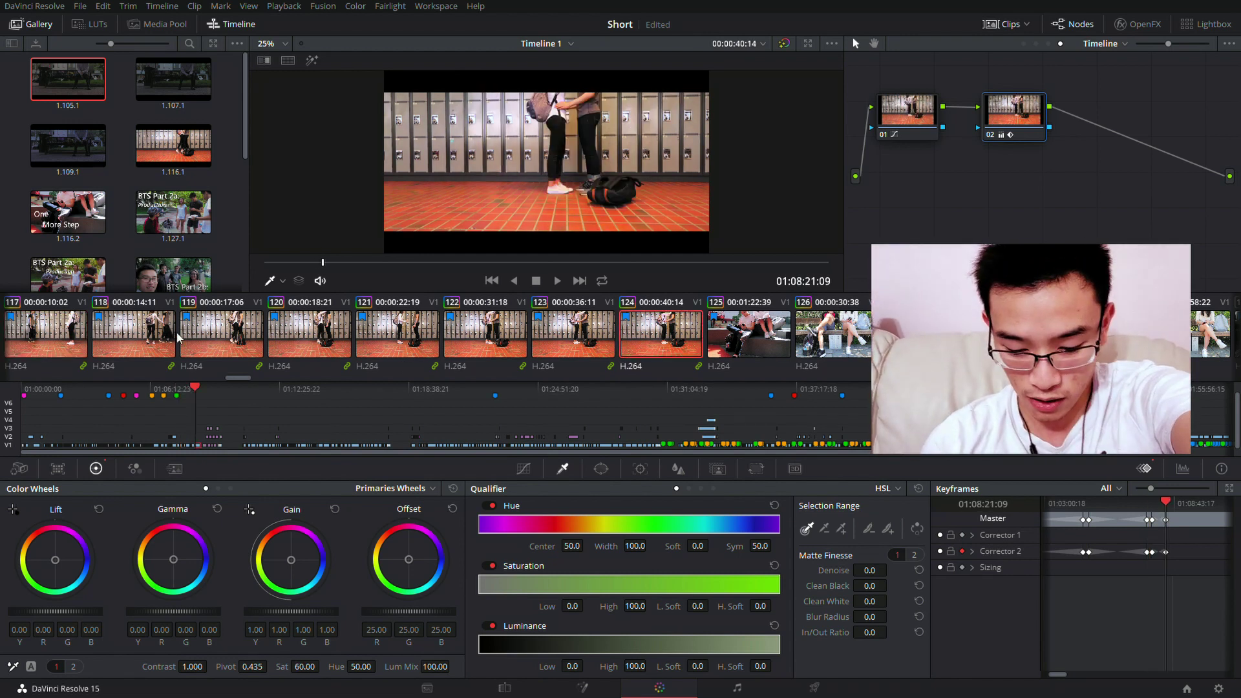
{"action": "left_click", "coordinate": [51, 336]}
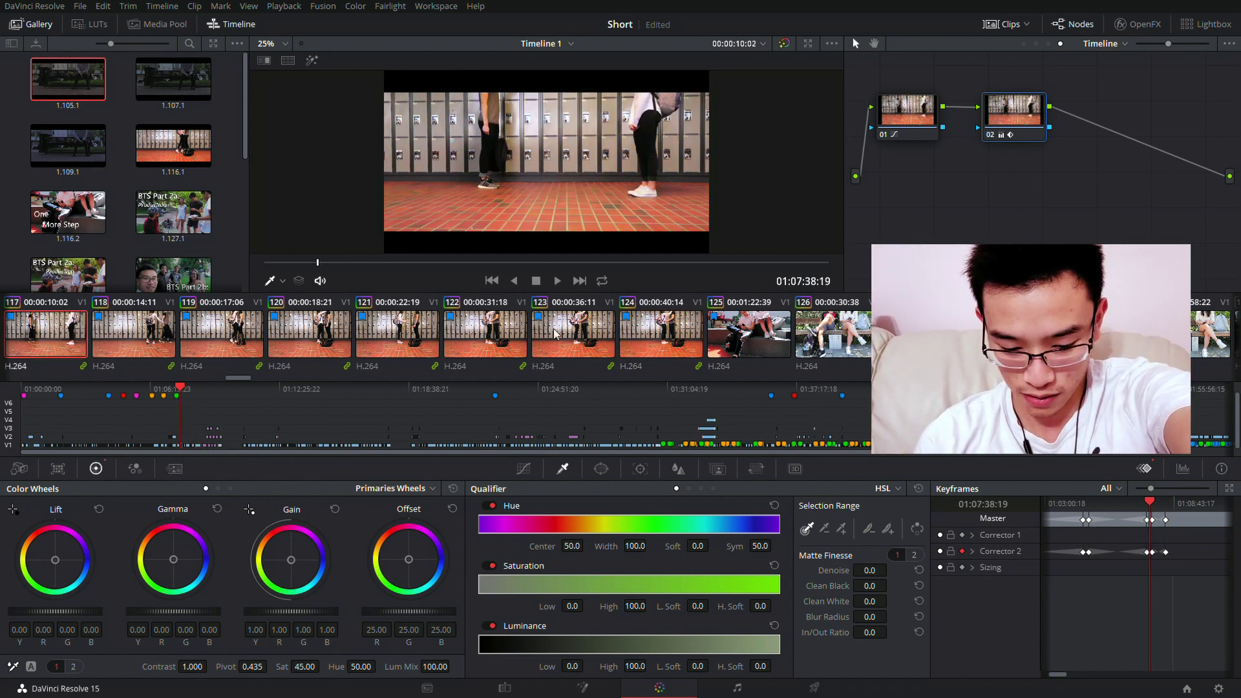
{"action": "left_click", "coordinate": [657, 341]}
{"action": "left_click", "coordinate": [46, 338]}
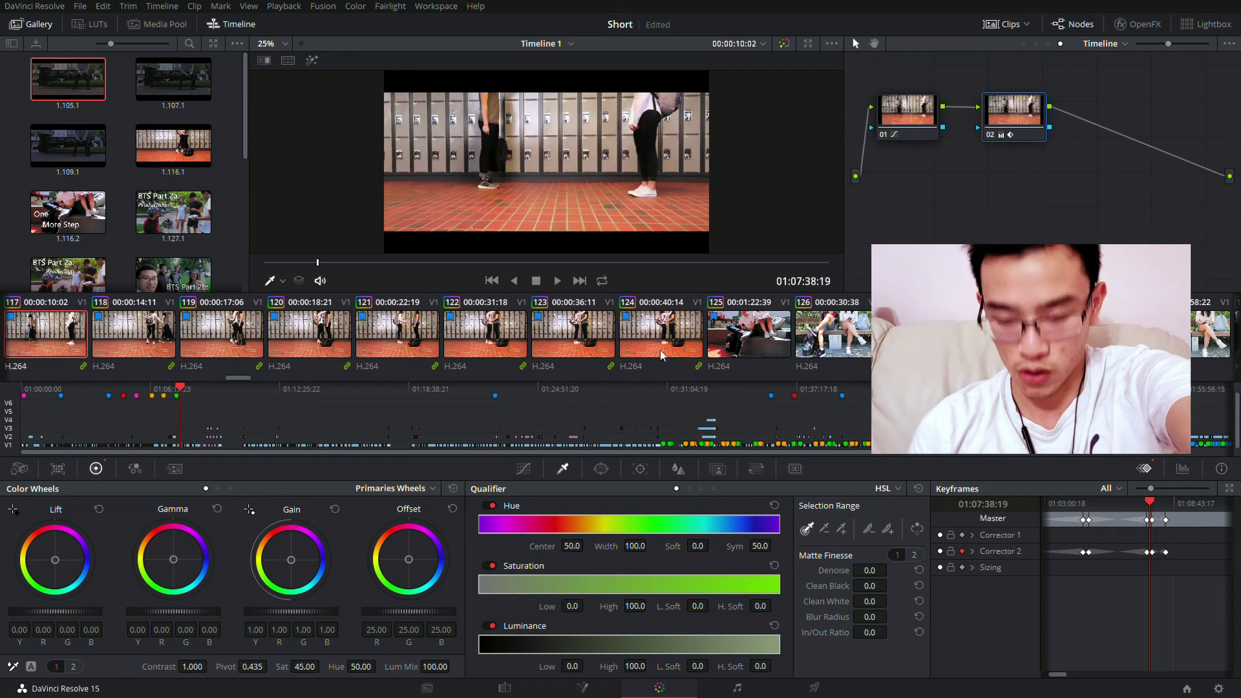
{"action": "left_click", "coordinate": [681, 356]}
{"action": "left_click", "coordinate": [51, 338]}
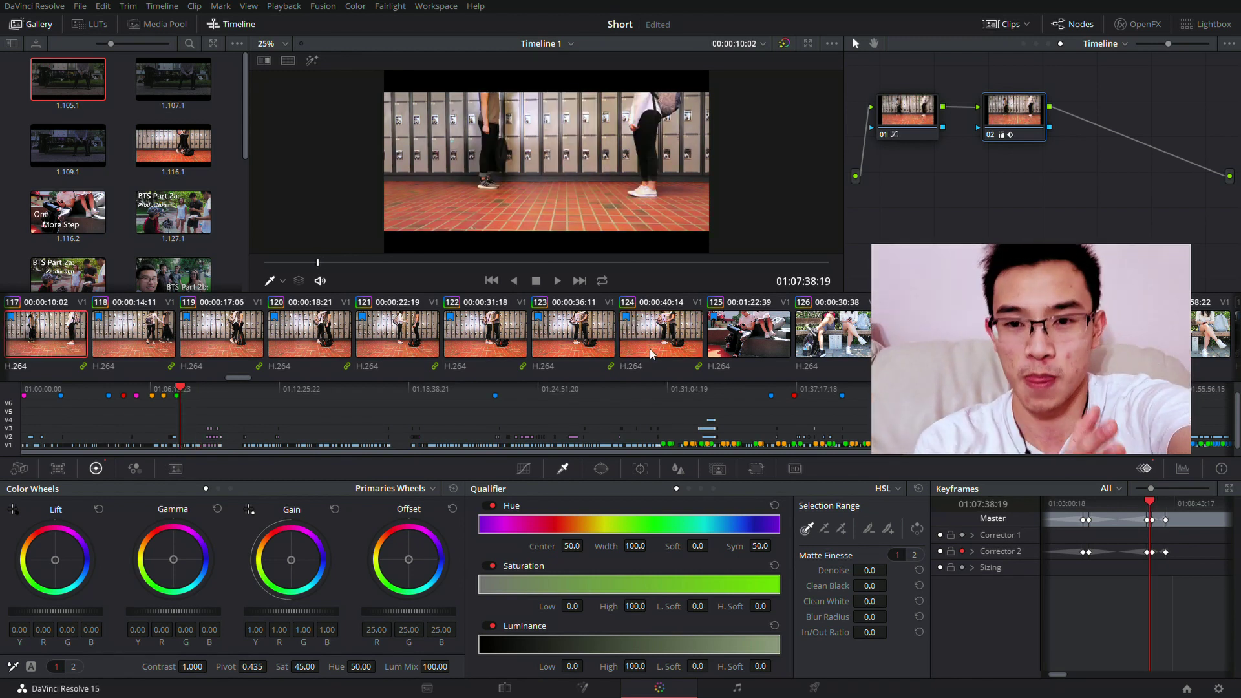